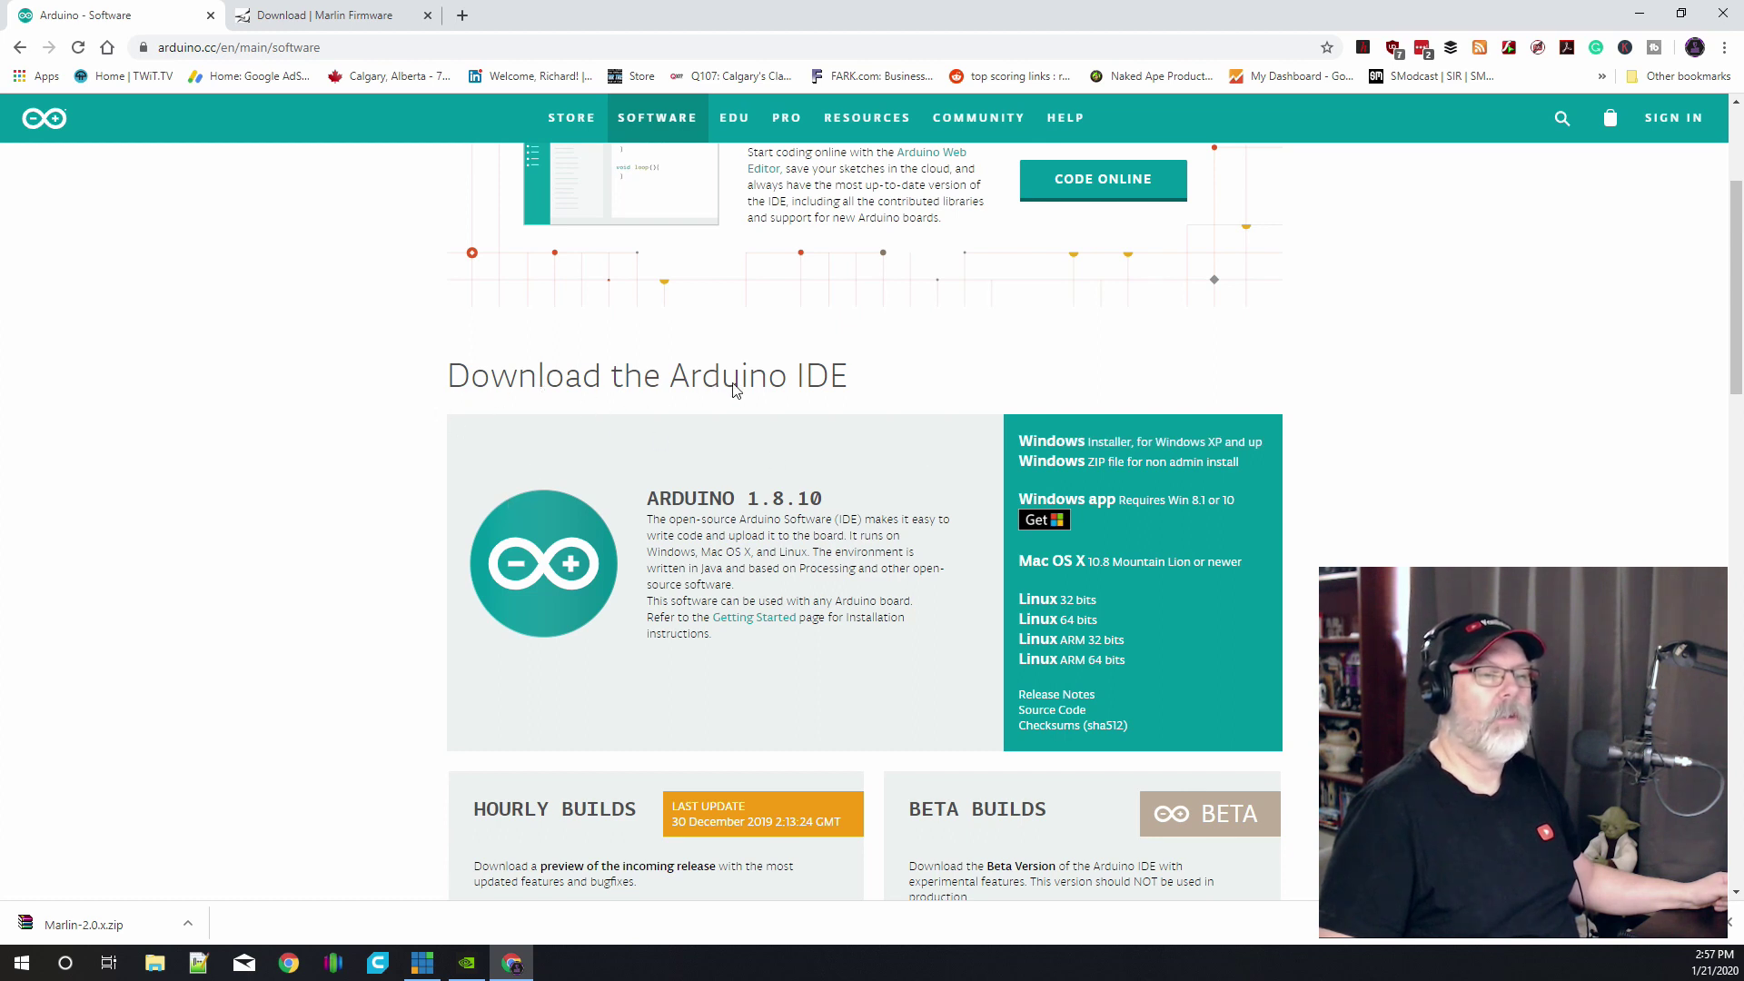
Step: Download the Windows installer for Arduino IDE 1.8.10 without contributing, save it as arduino-1.8.10-windows in Downloads, and launch it
click(1124, 444)
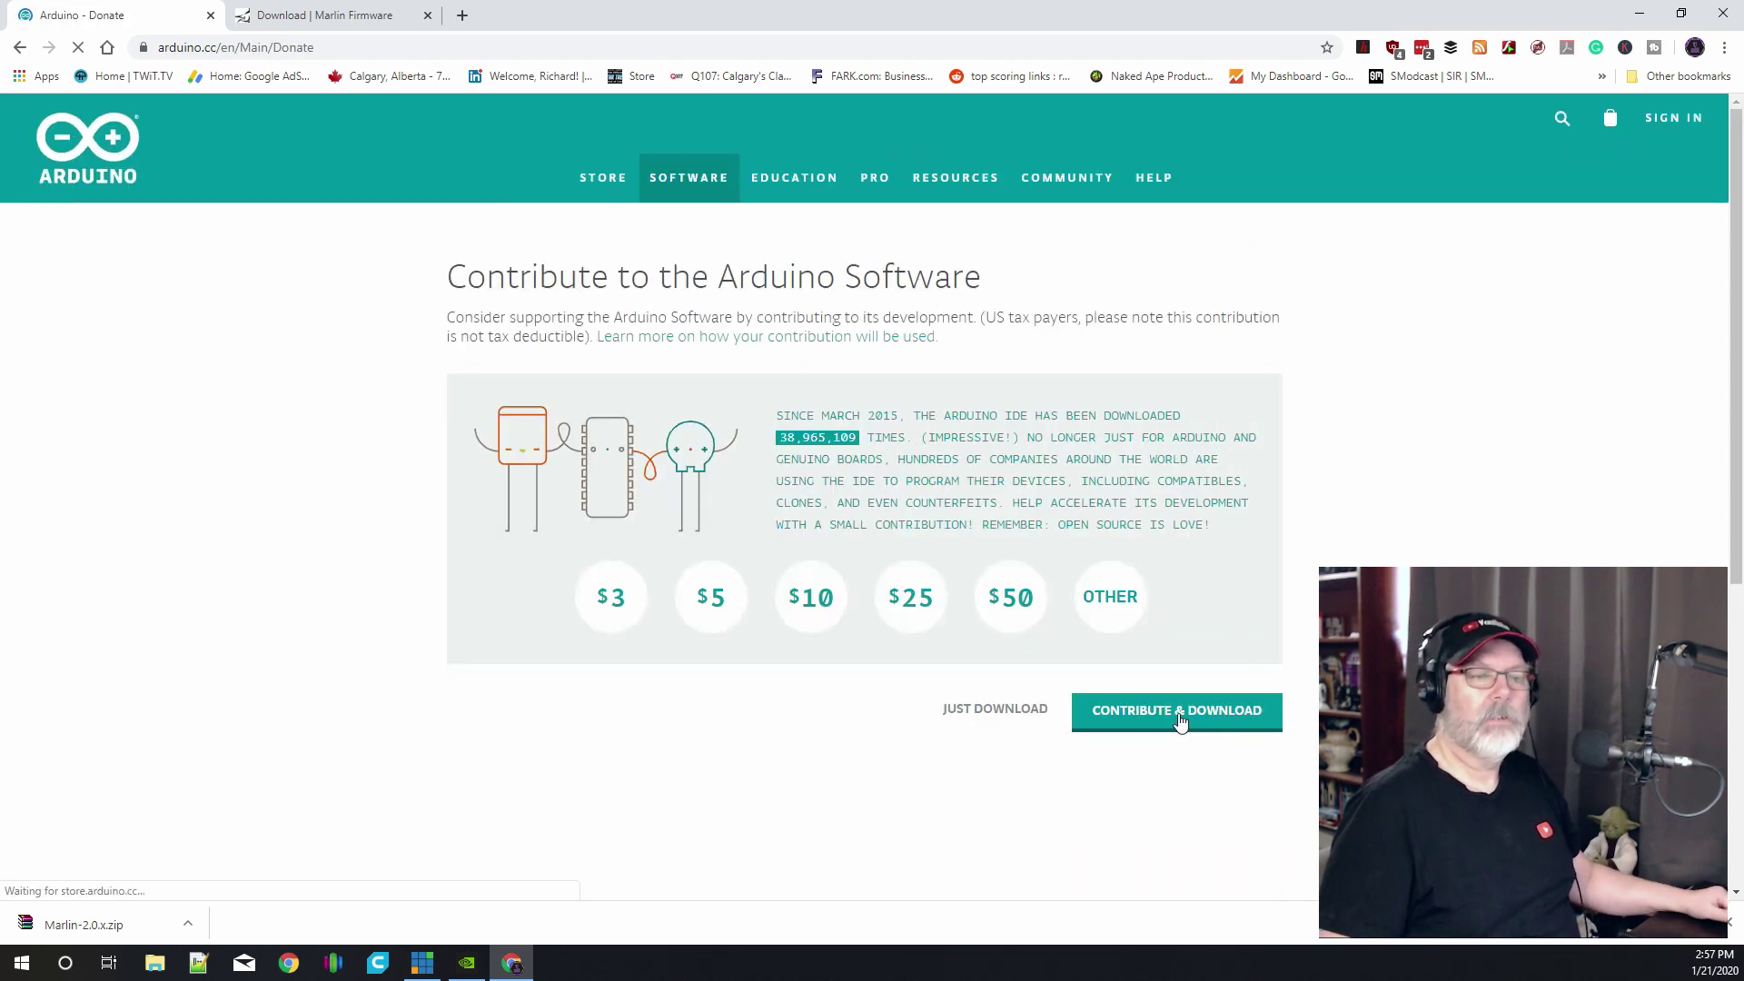
click(979, 717)
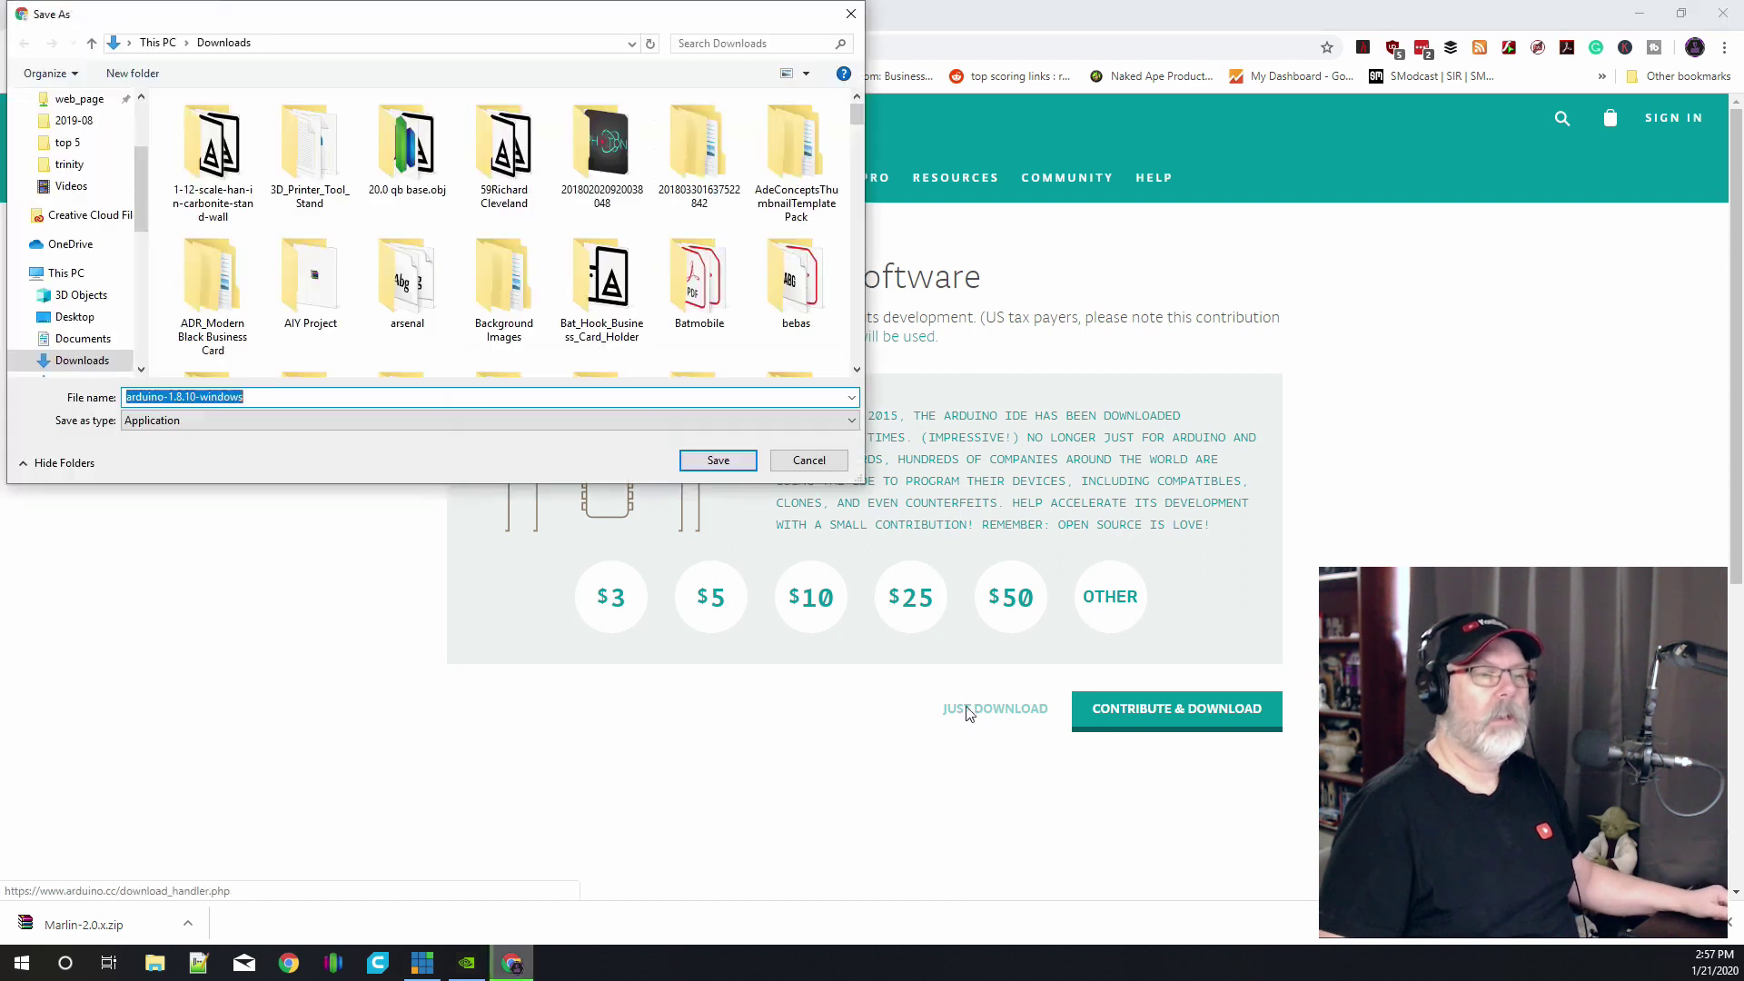
click(718, 461)
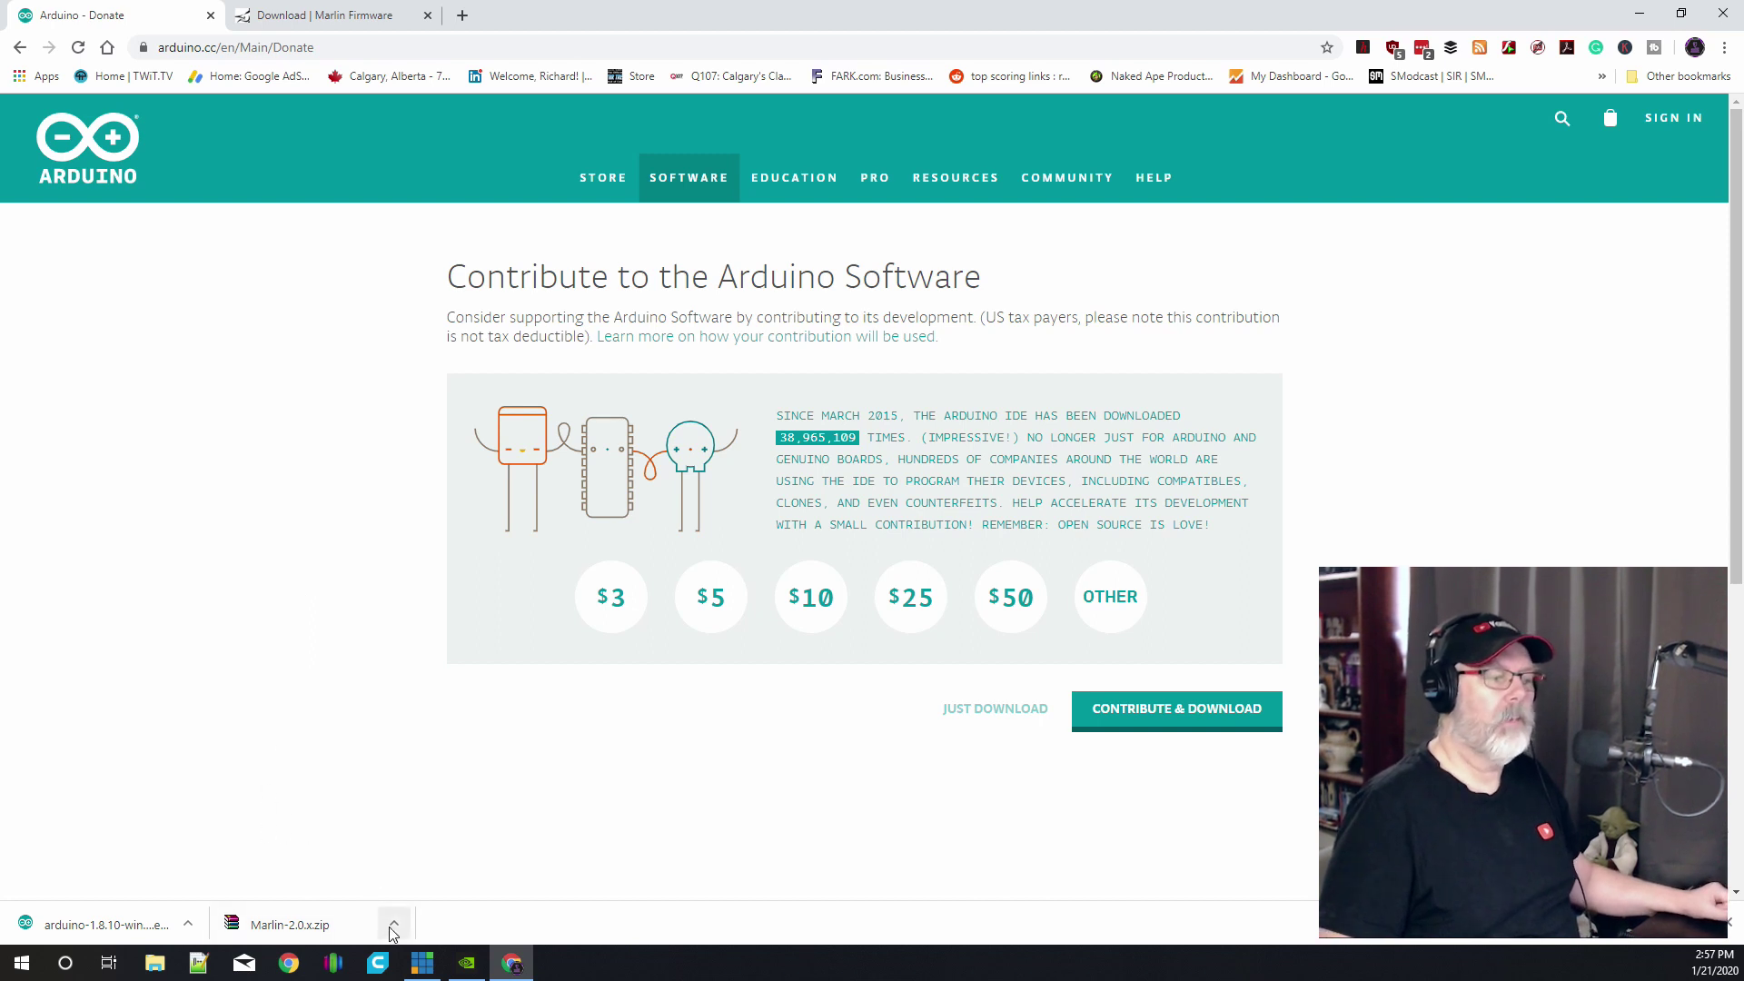
click(166, 924)
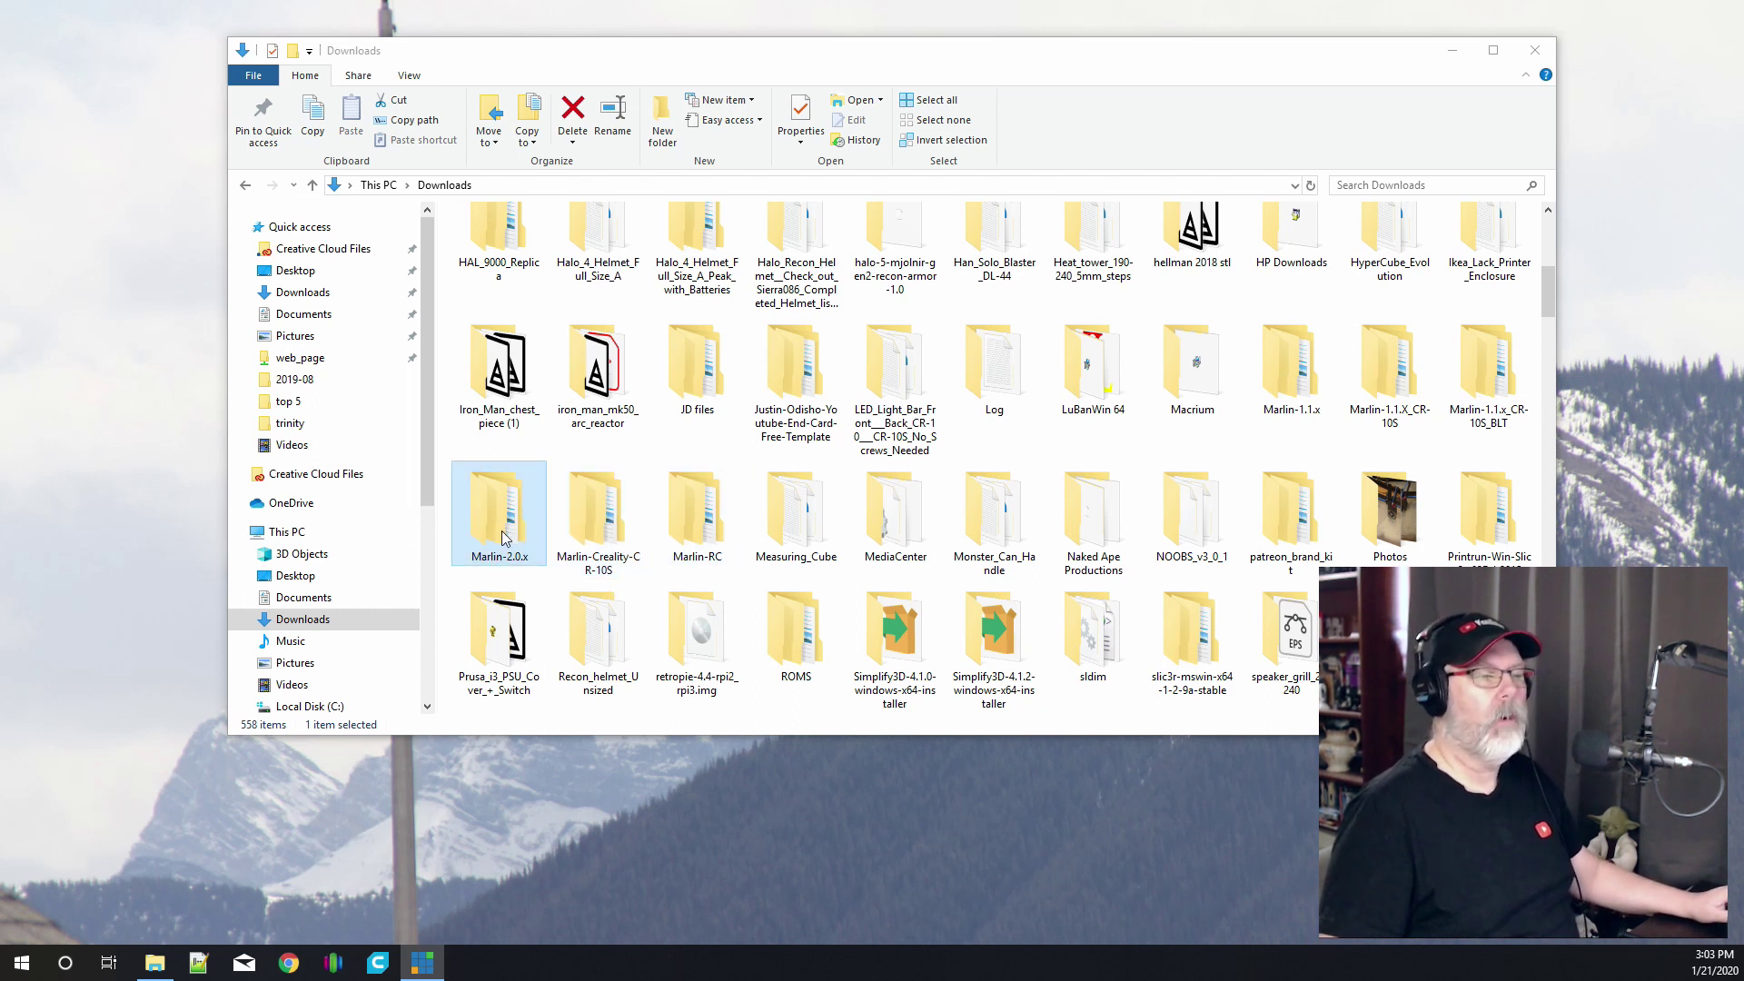
Step: Rename the Marlin-2.0.x folder in Downloads as Marlin-2.0.x_cr10s
click(504, 562)
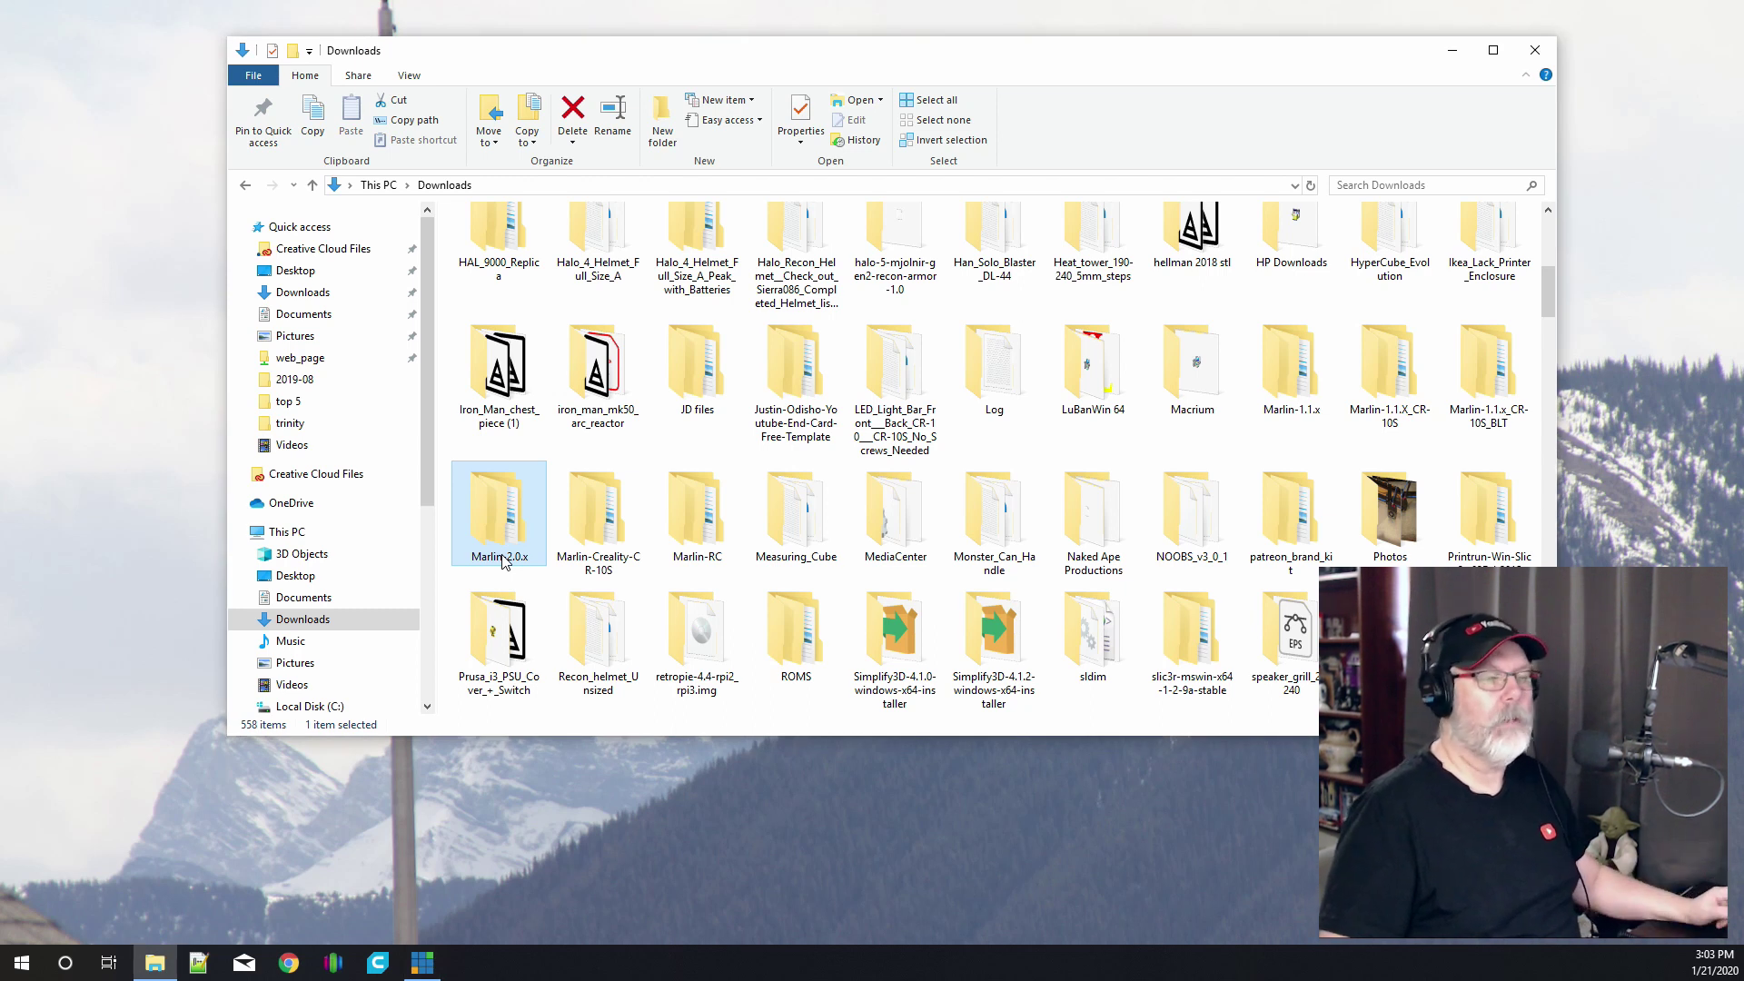
click(504, 558)
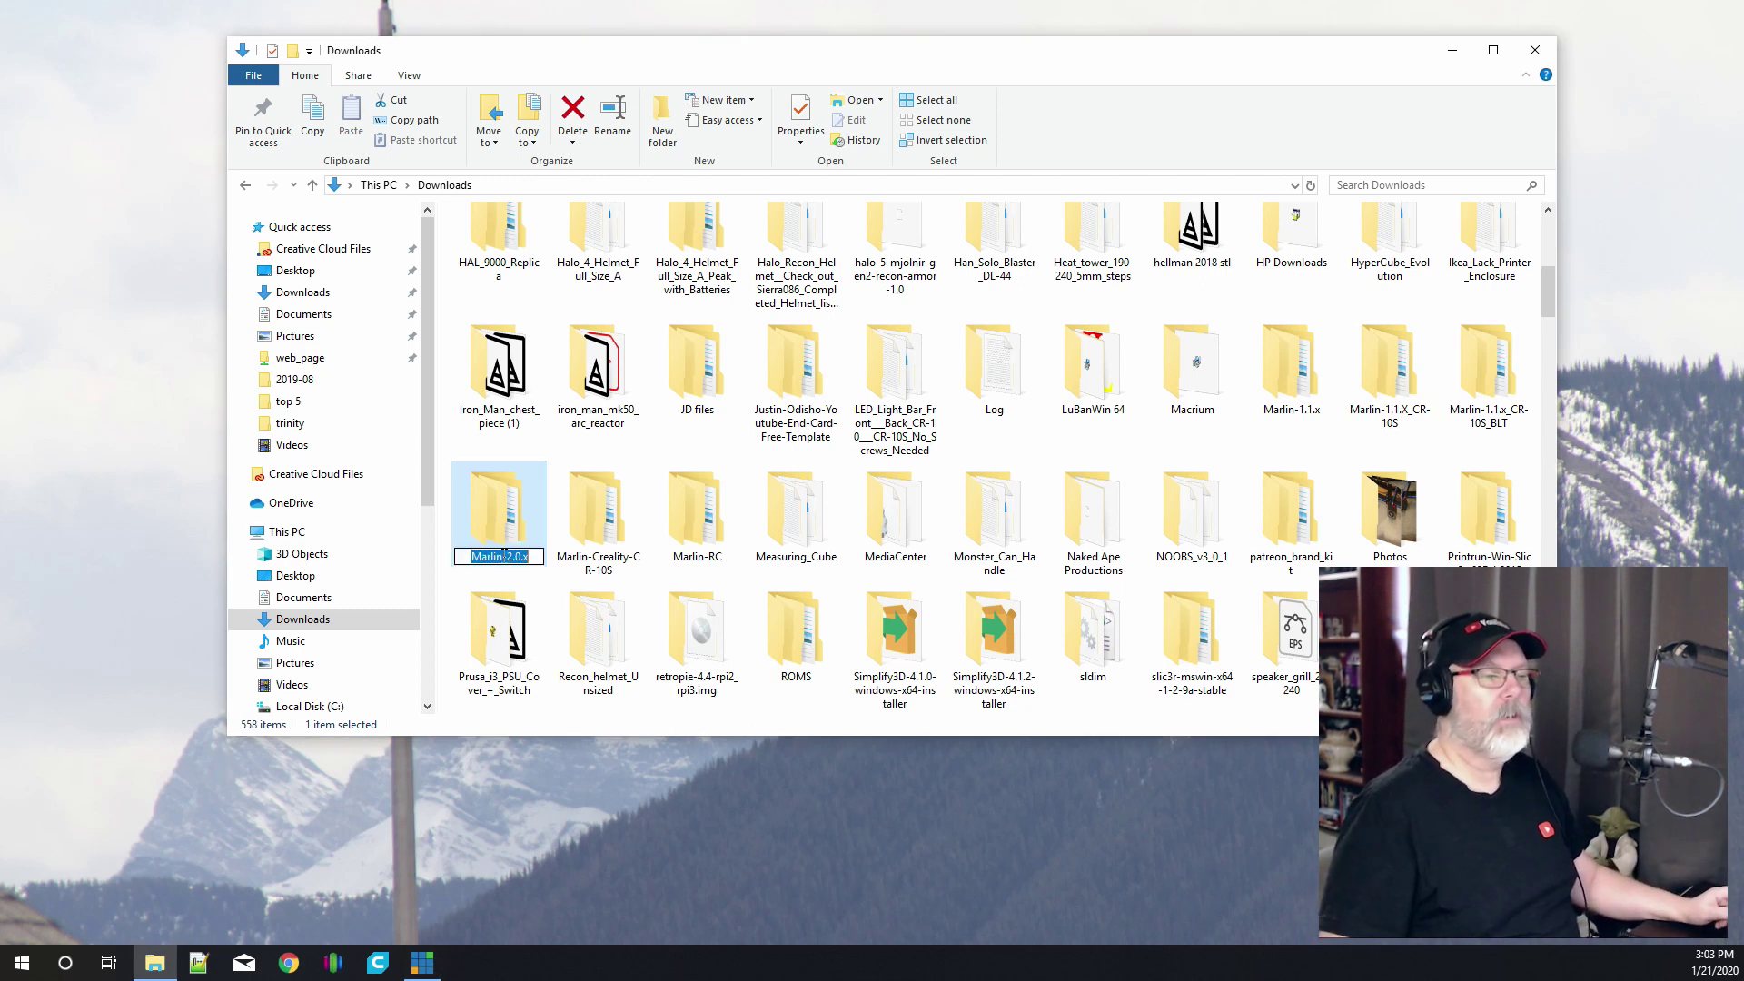
click(536, 557)
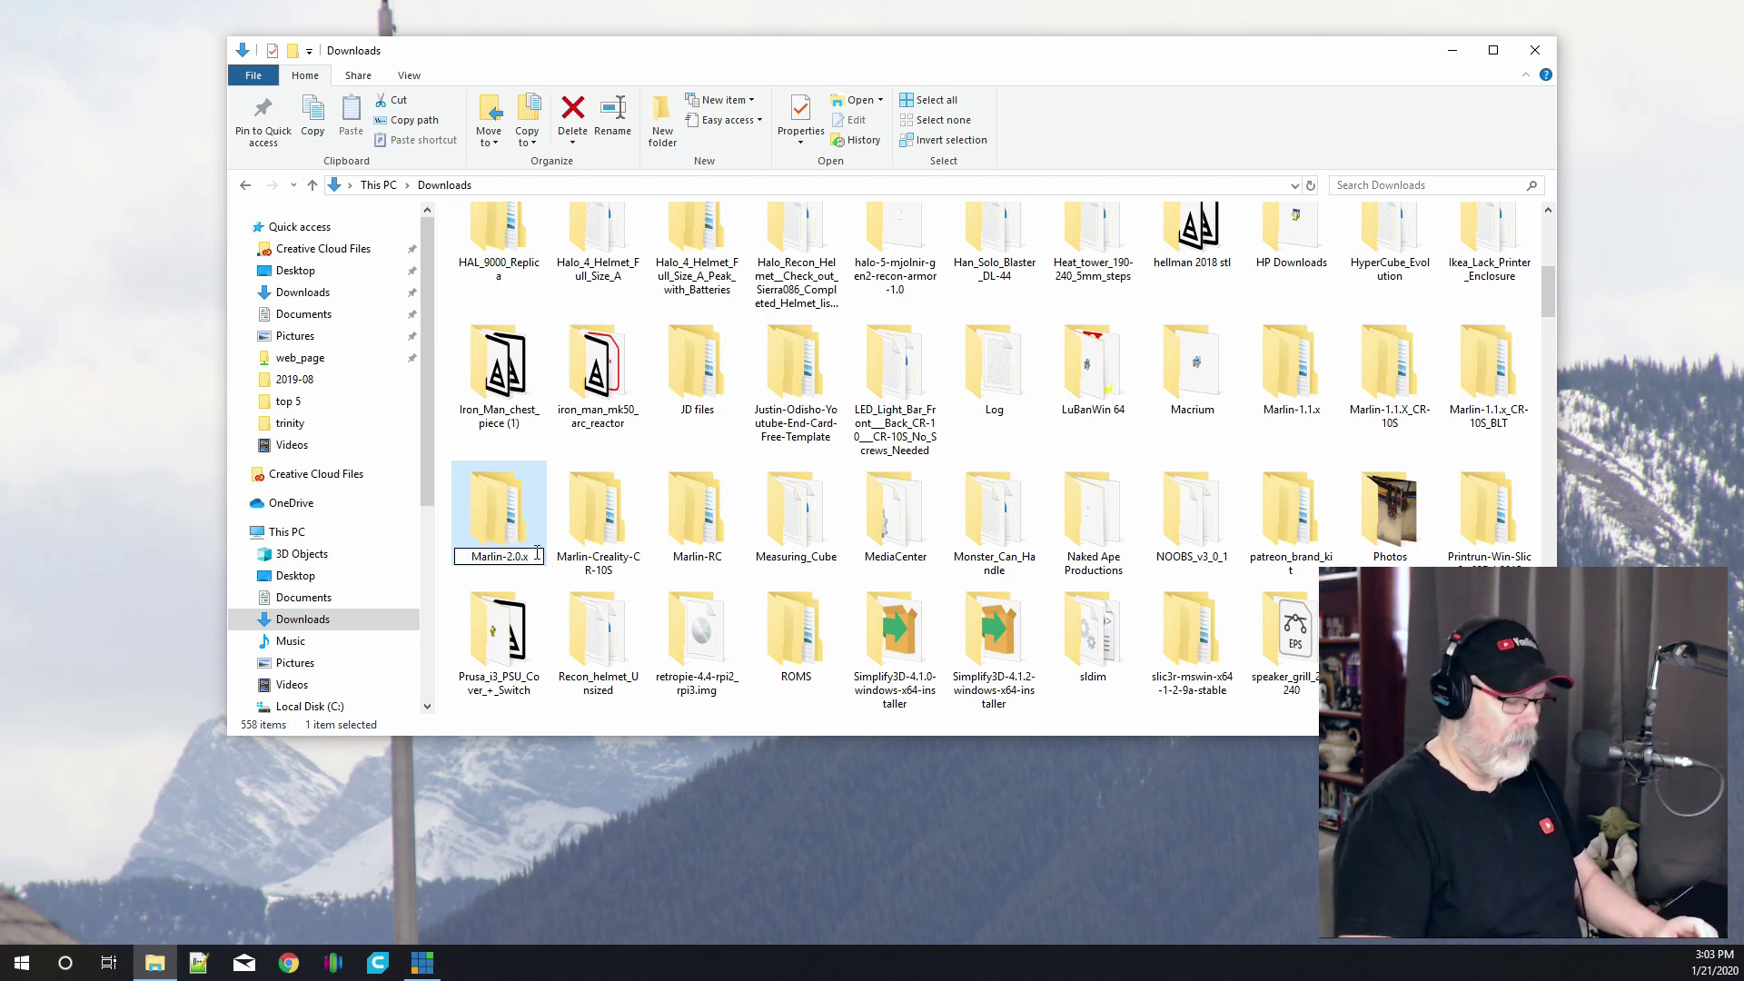
text(_cr)
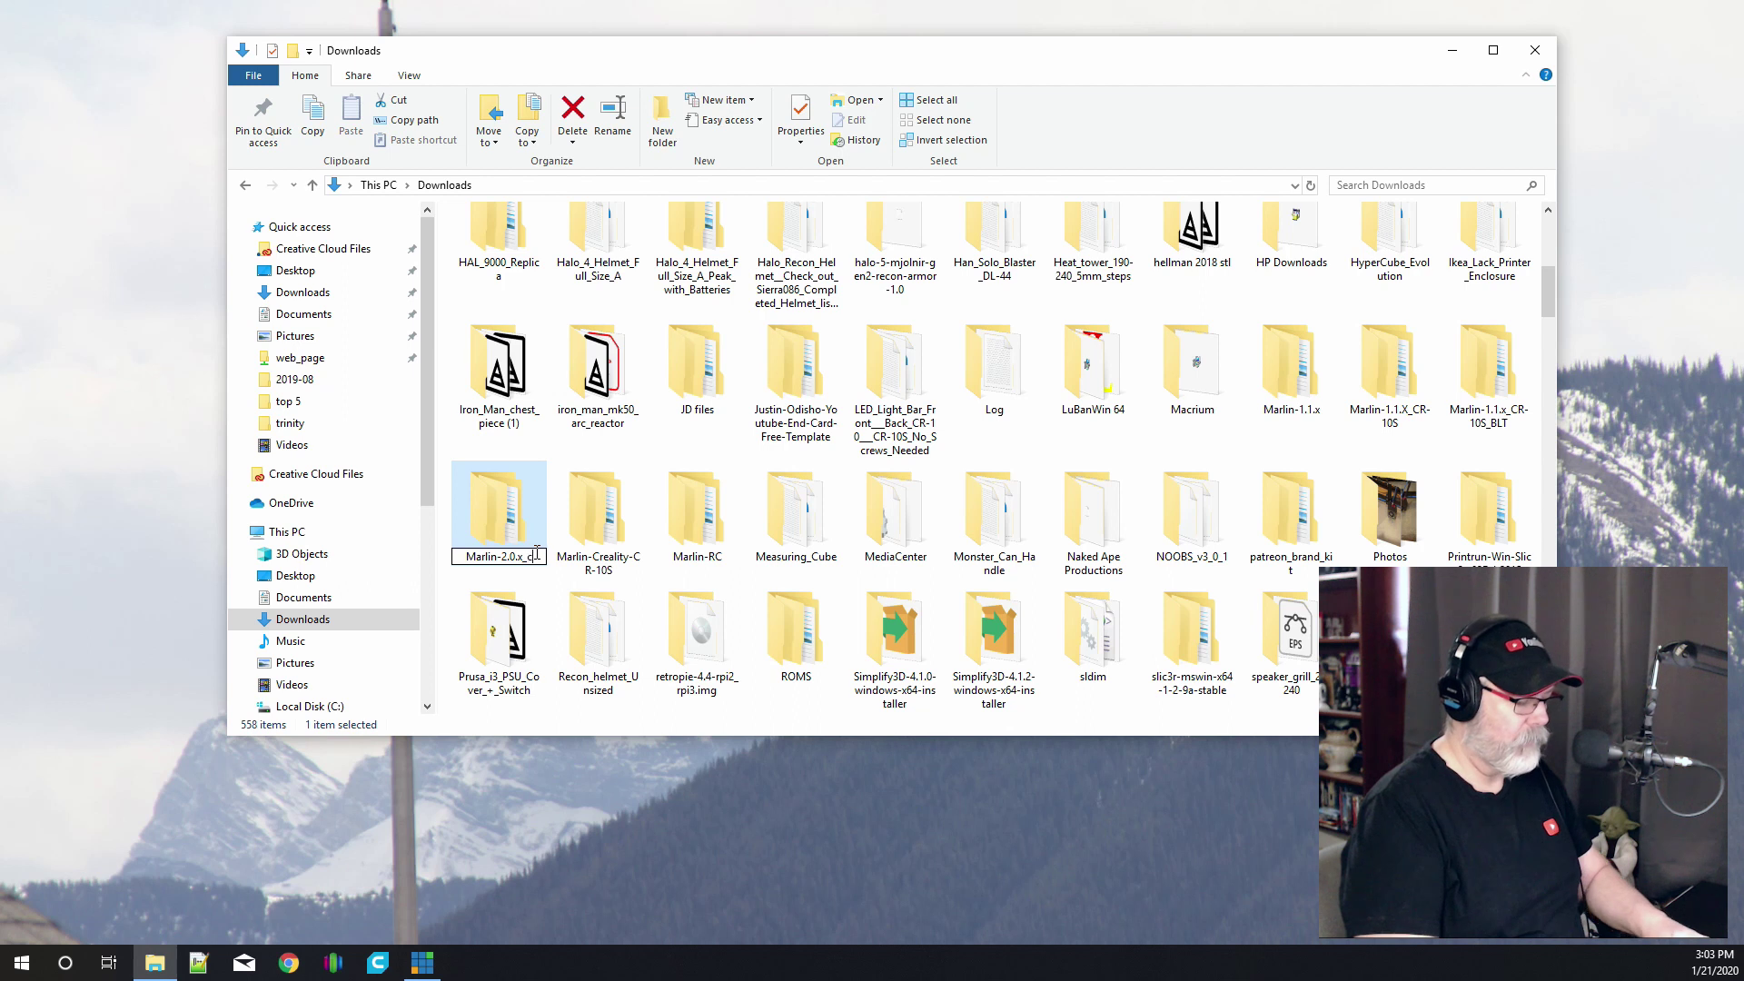
text(10s)
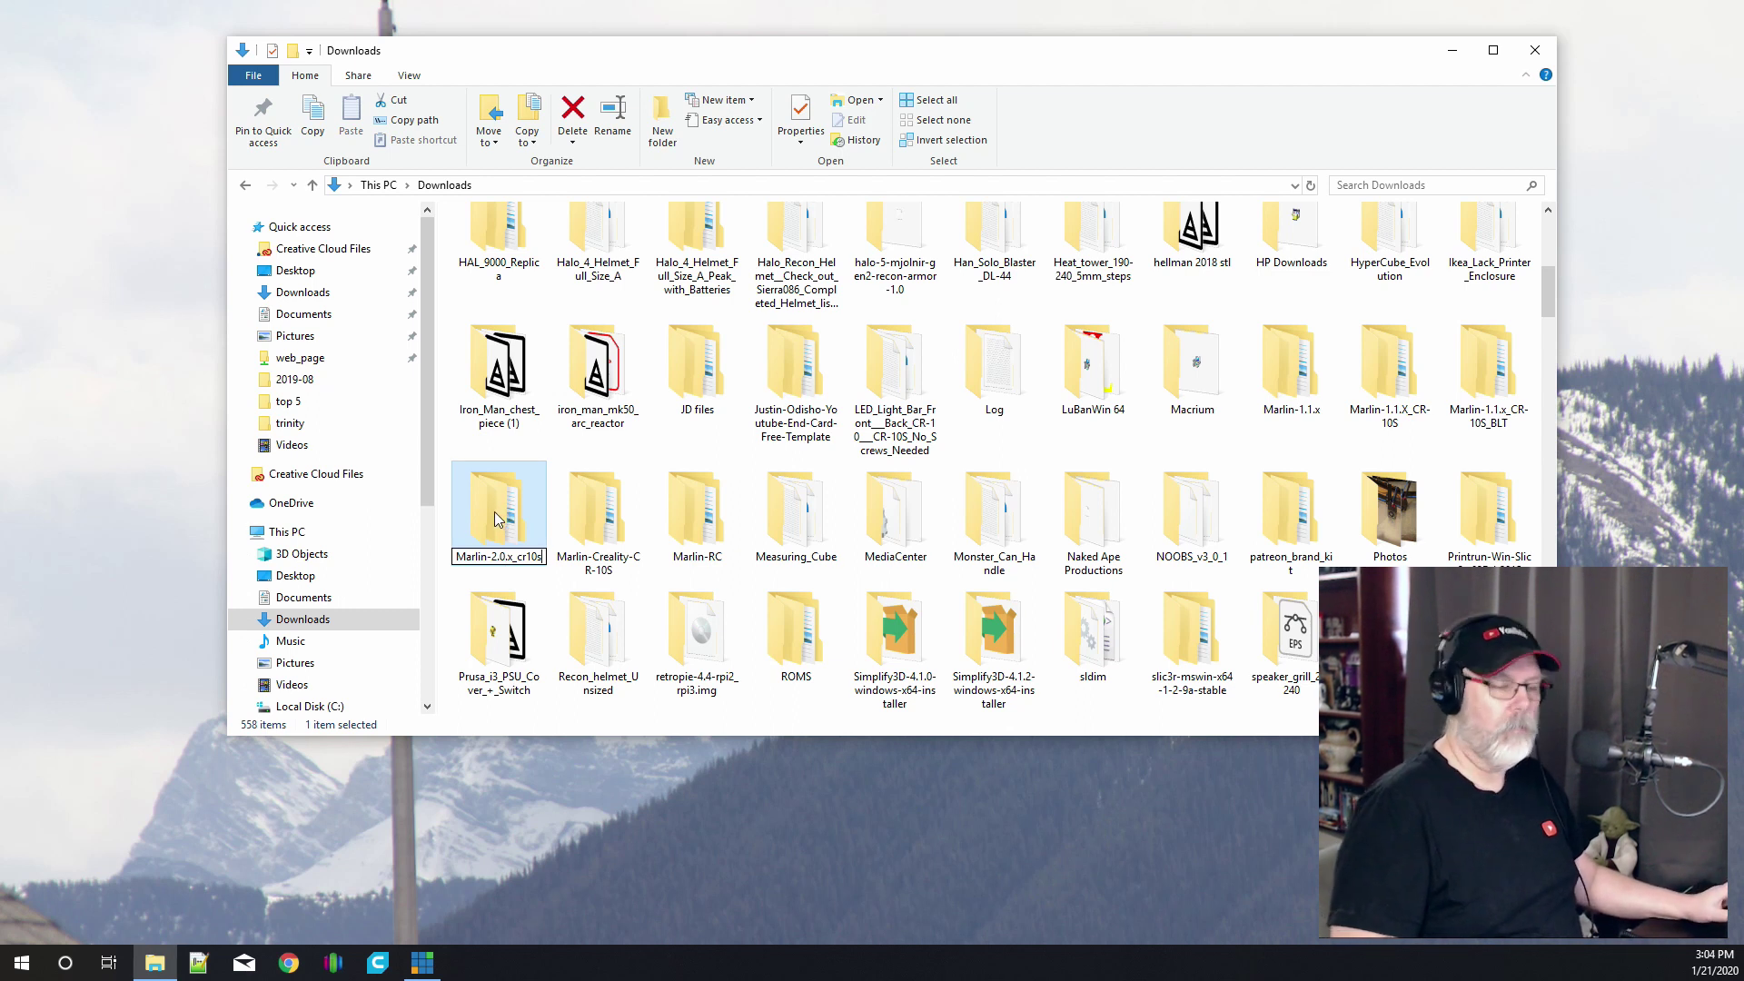
key(Return)
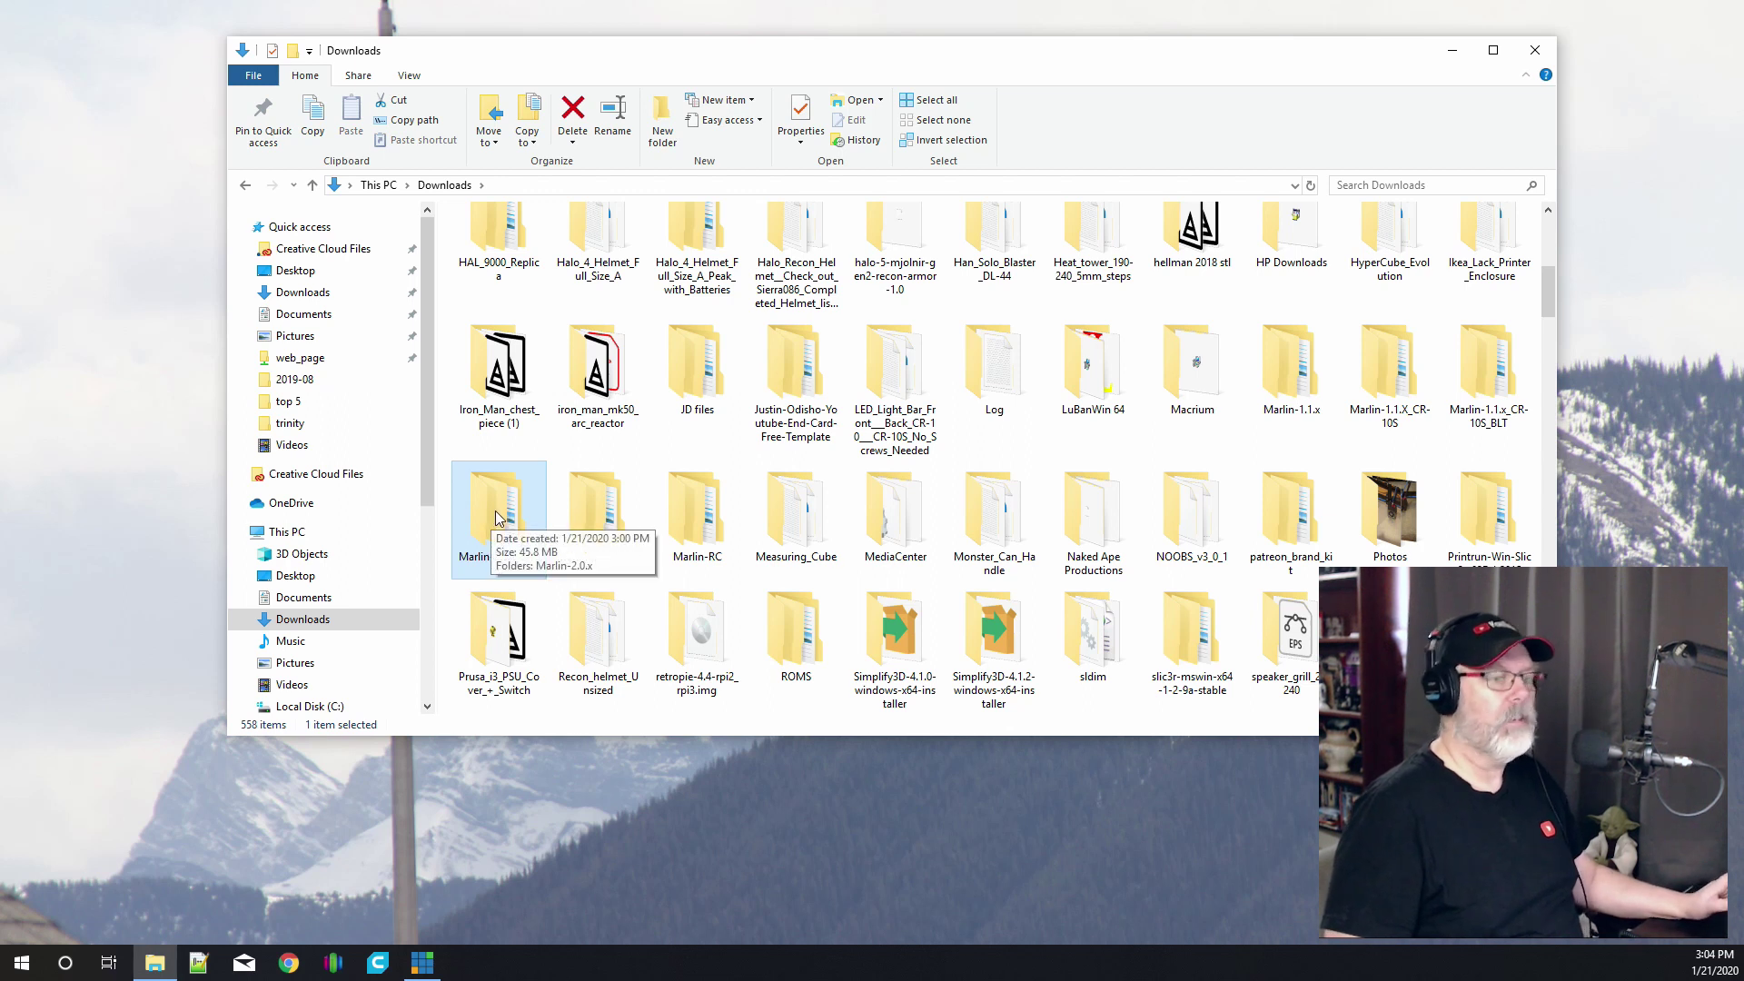
Step: Go into Marlin-2.0.x inside the Marlin-2.0.x_cr10s folder, check the contents of its Marlin subfolder, and return to Marlin-2.0.x
double_click(498, 518)
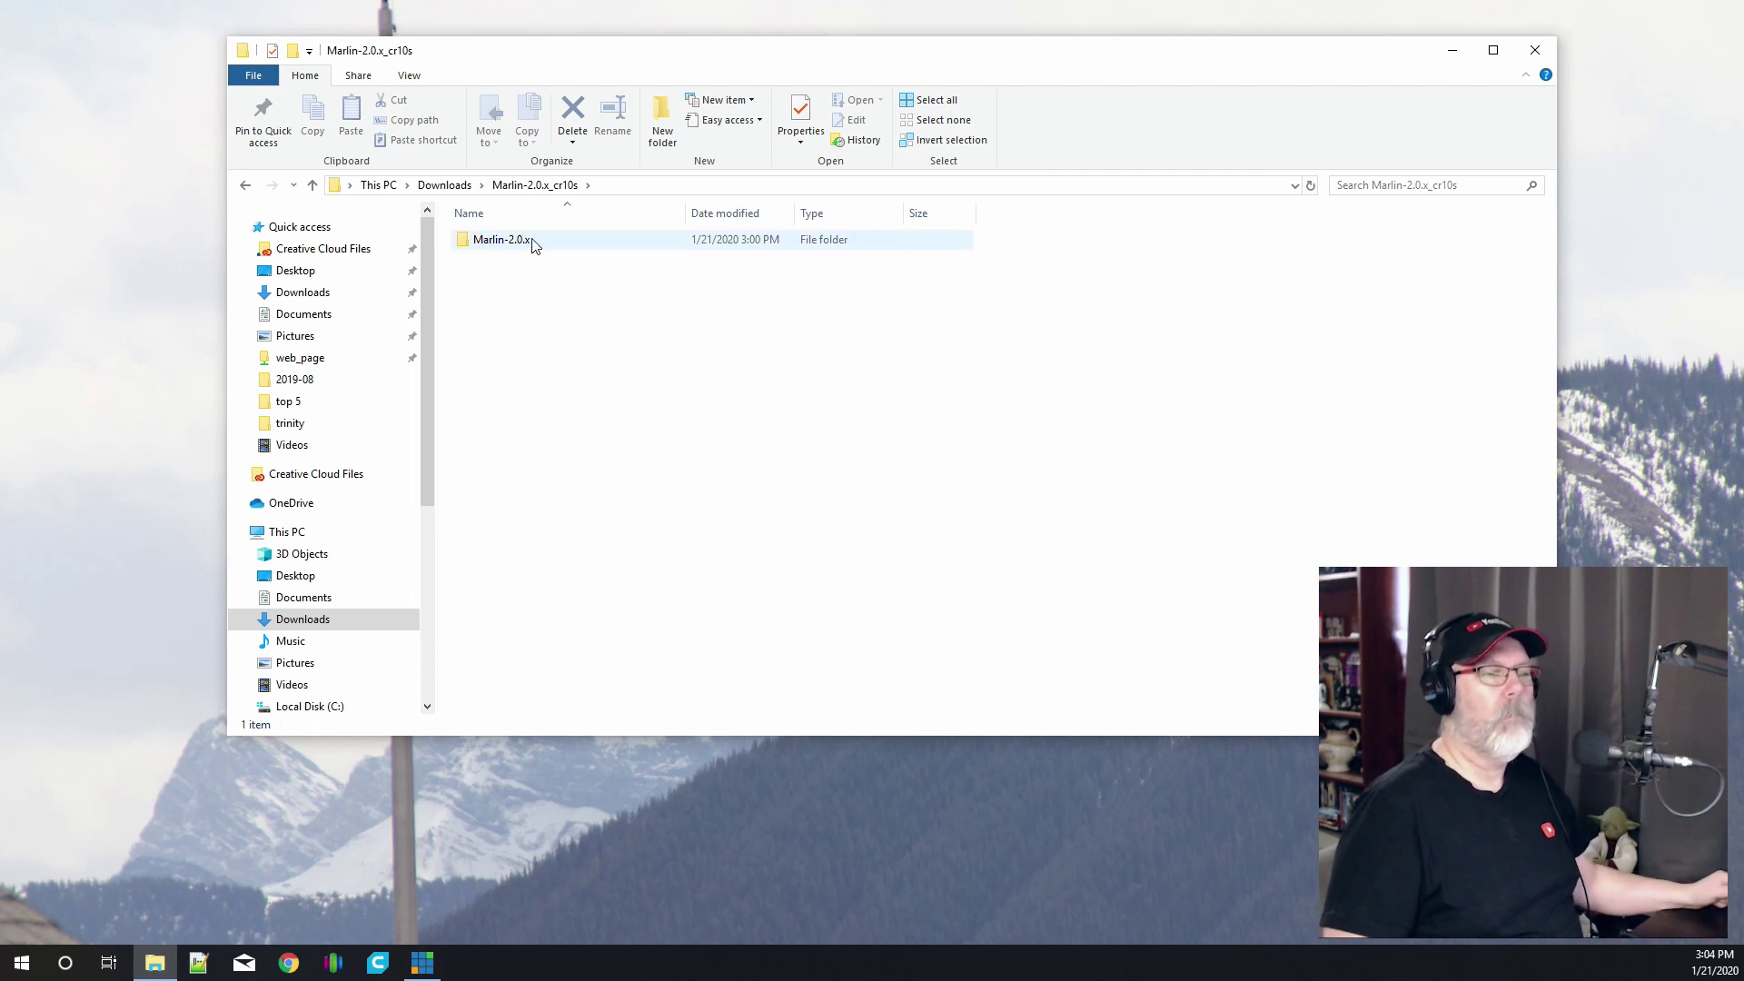
double_click(497, 241)
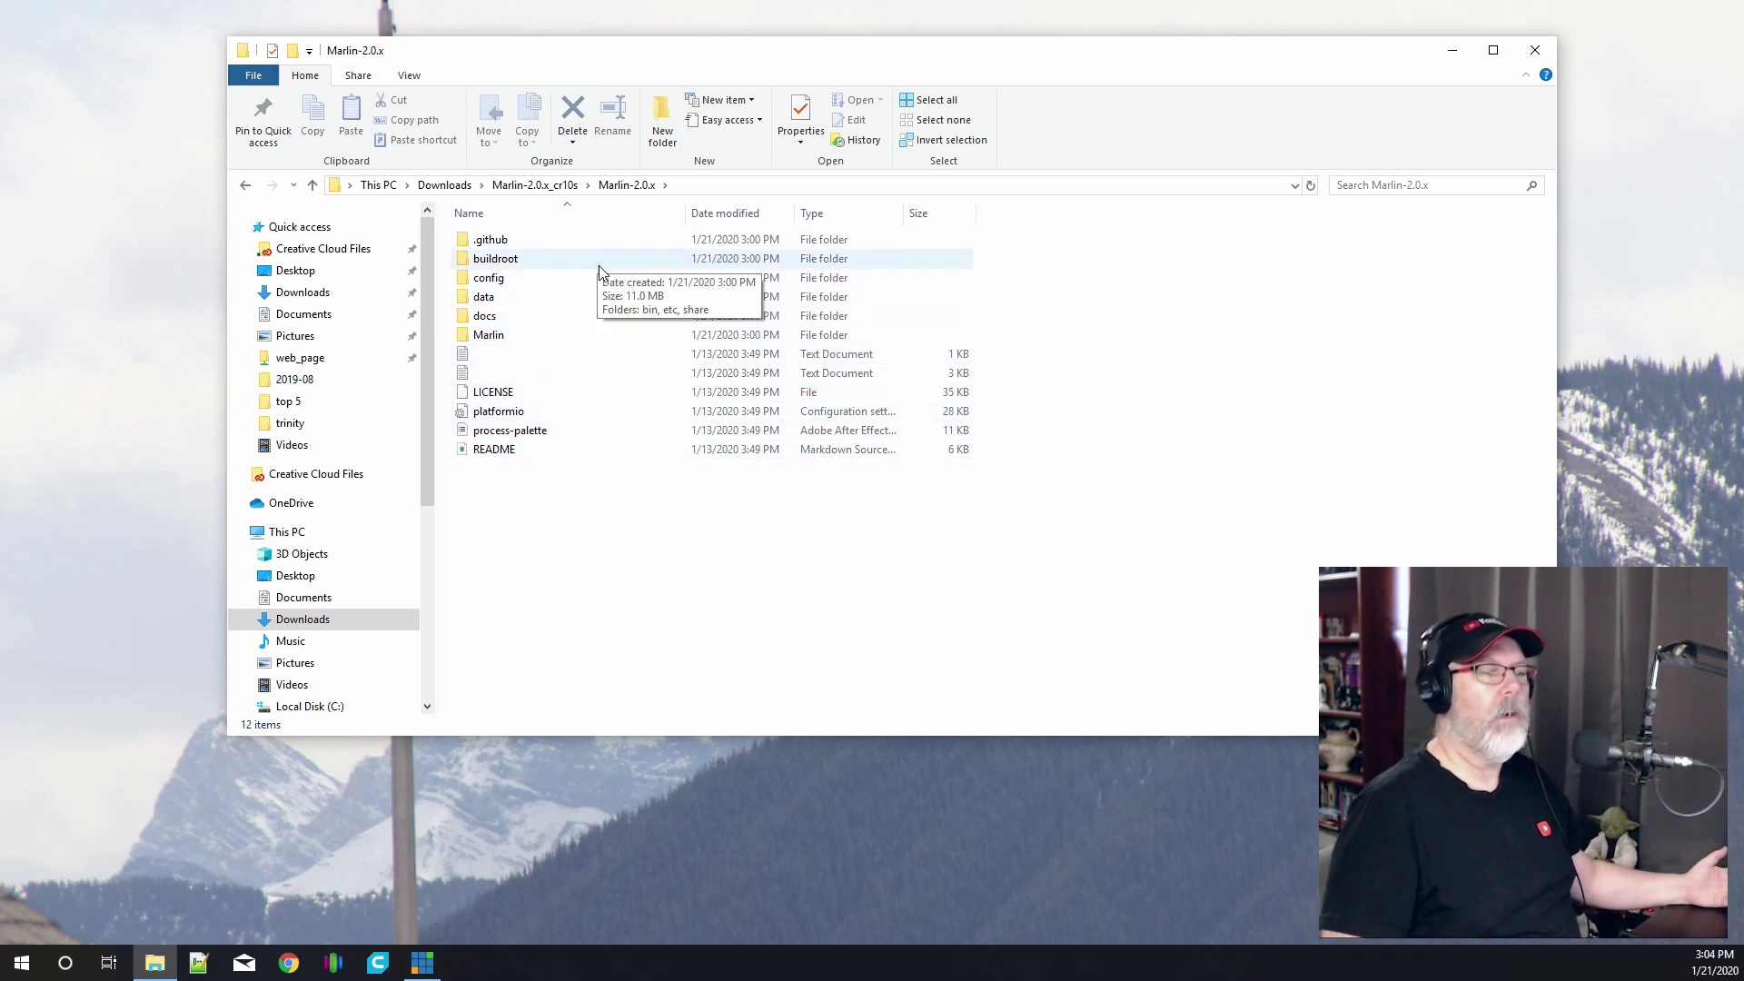
double_click(488, 335)
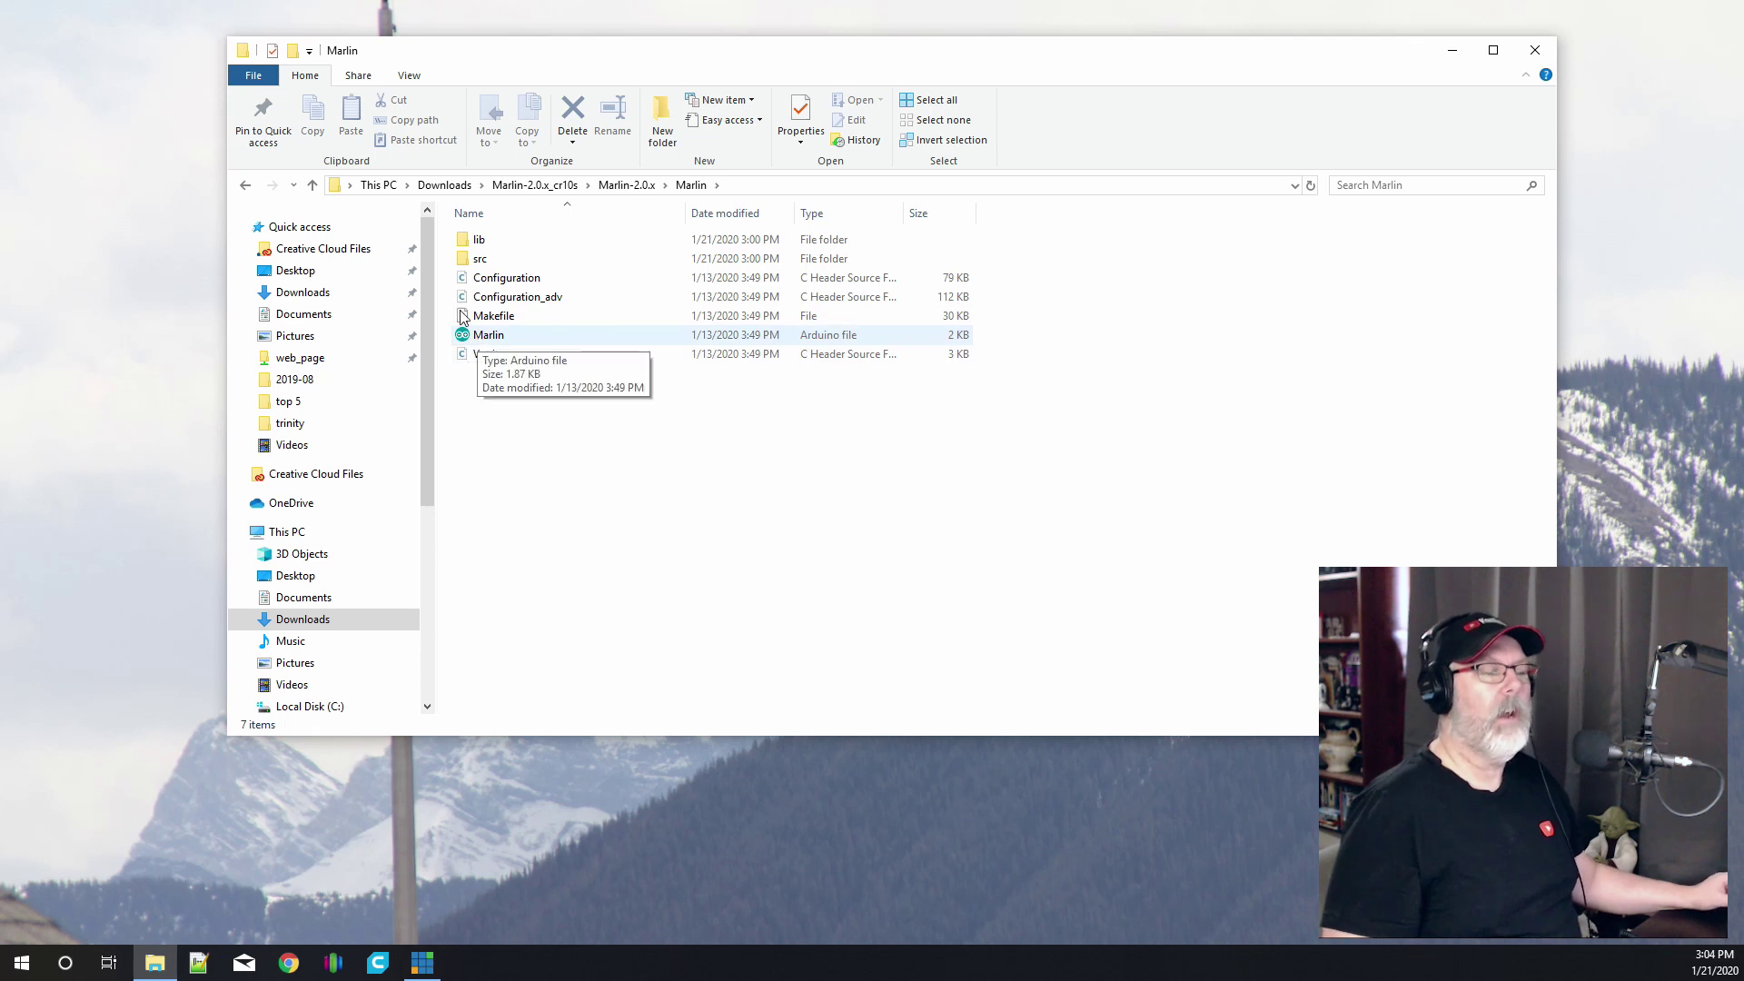
click(313, 188)
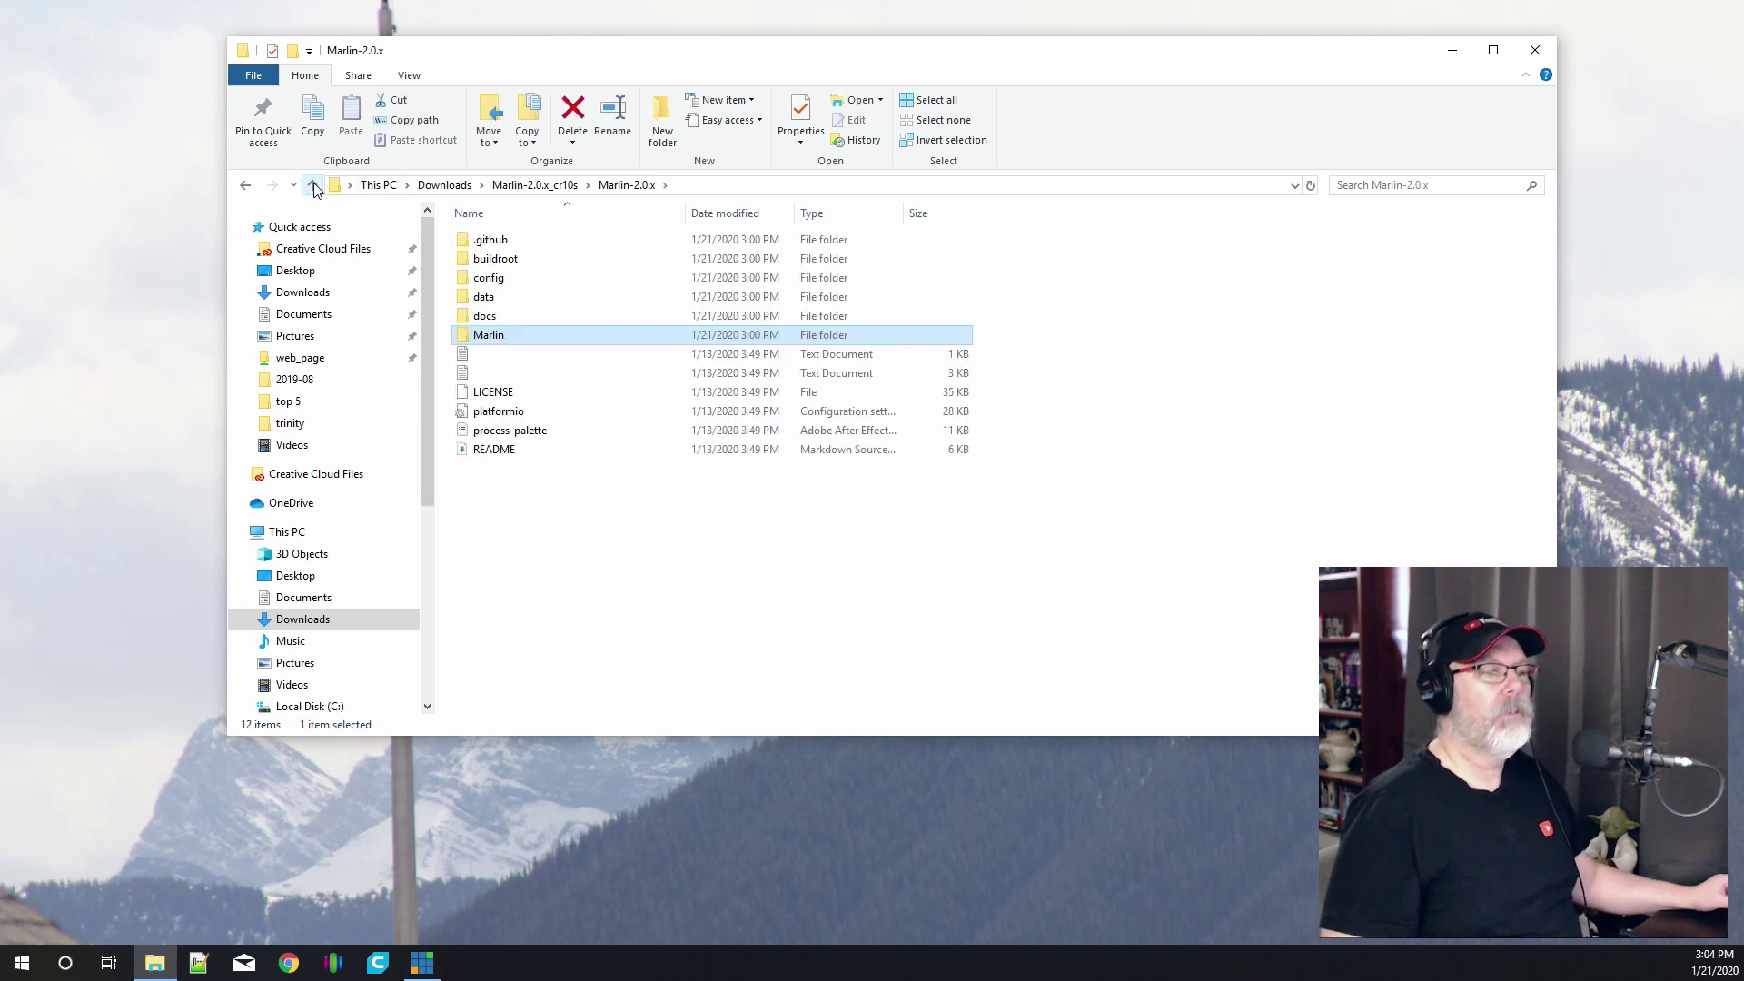
Step: Copy the _Bootscreen, _Statusscreen, Configuration and Configuration_adv files from the config/examples/Creality/CR-10S folder
double_click(498, 284)
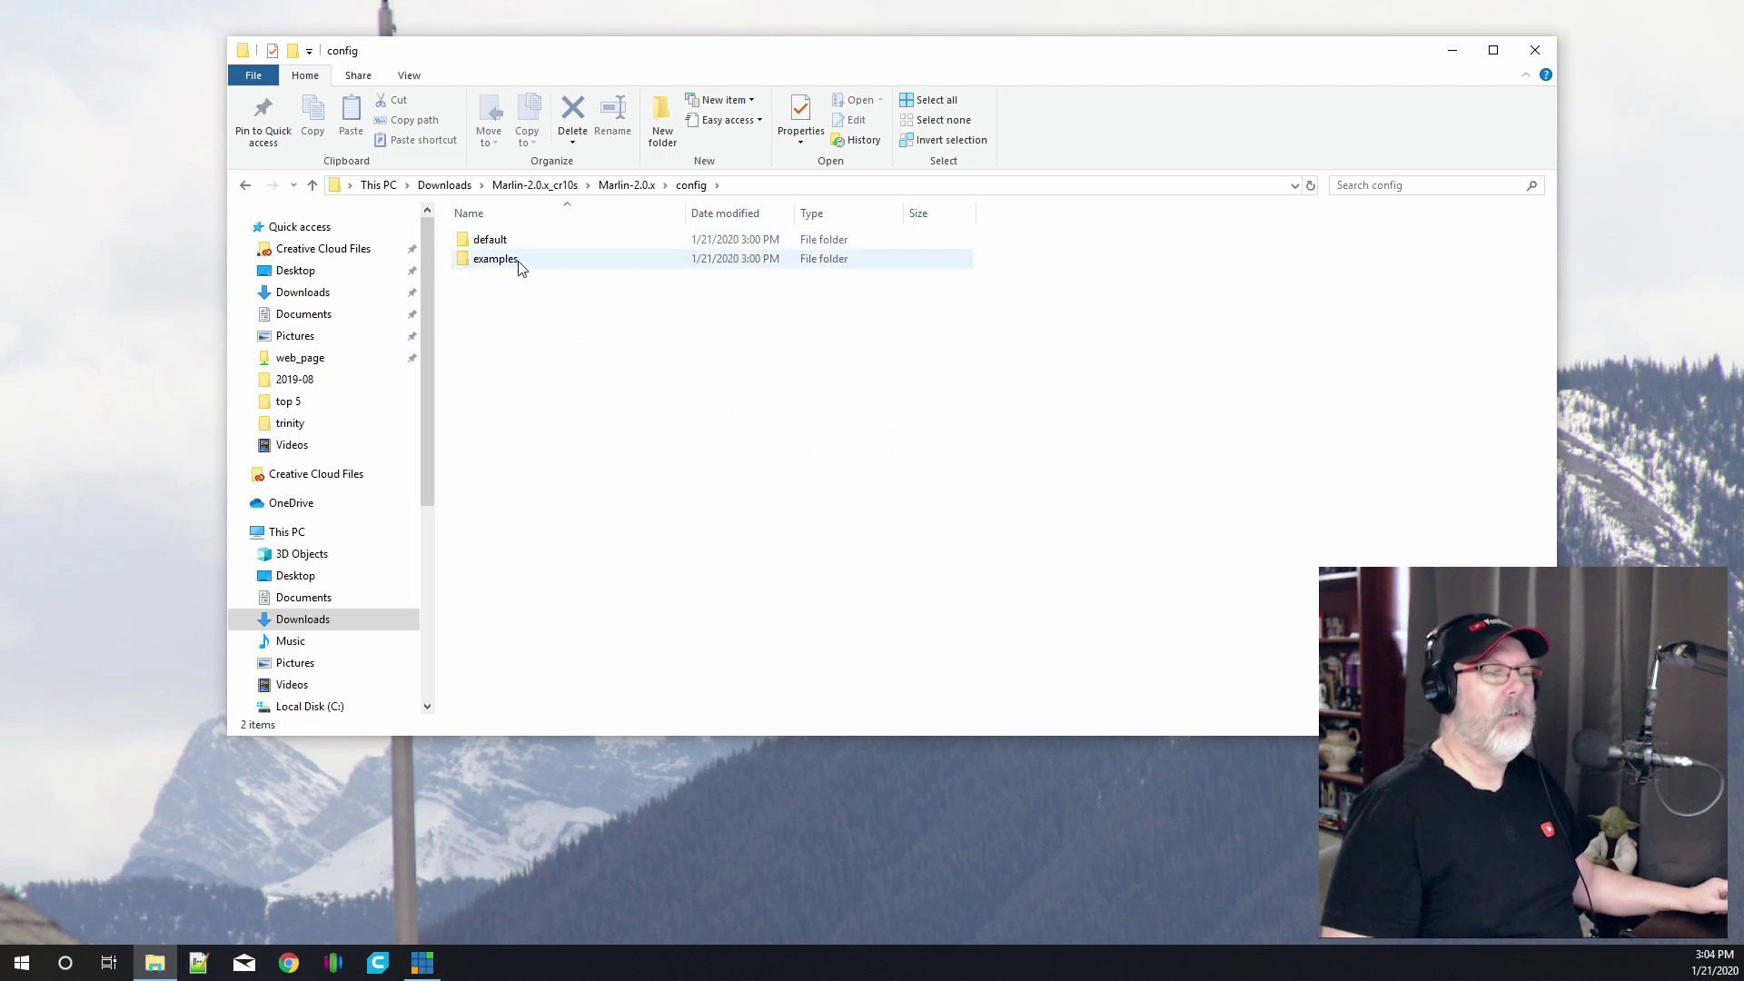
double_click(469, 262)
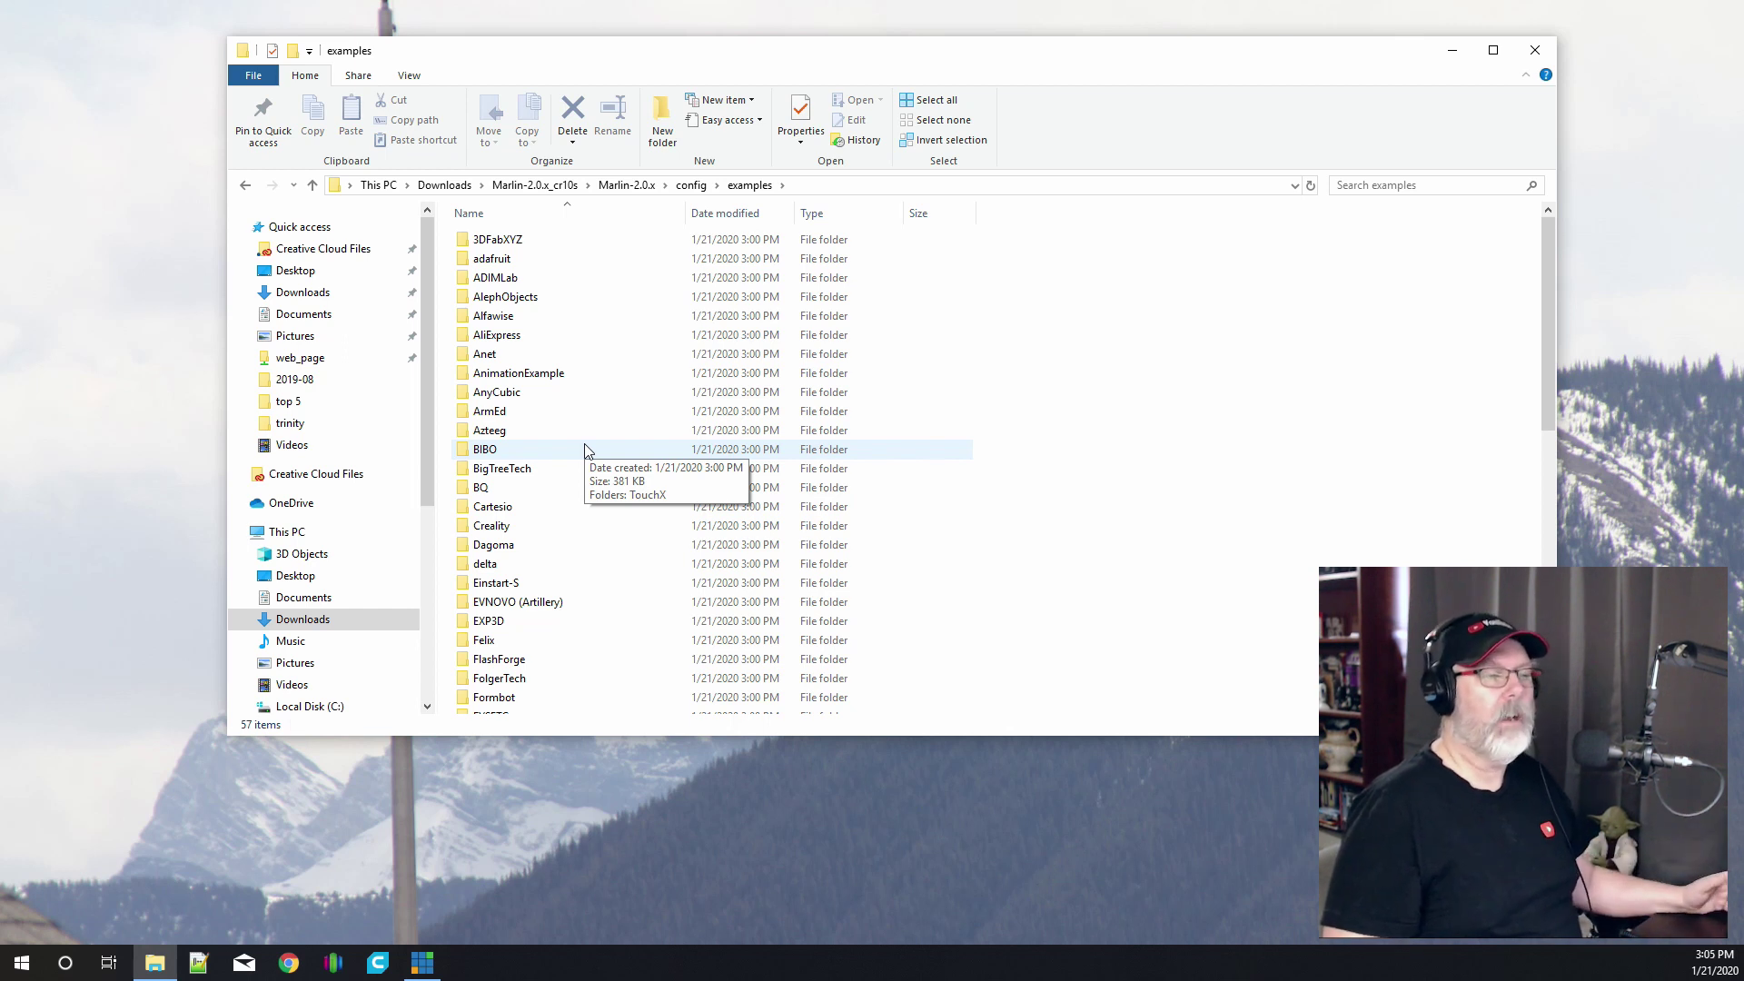
double_click(482, 529)
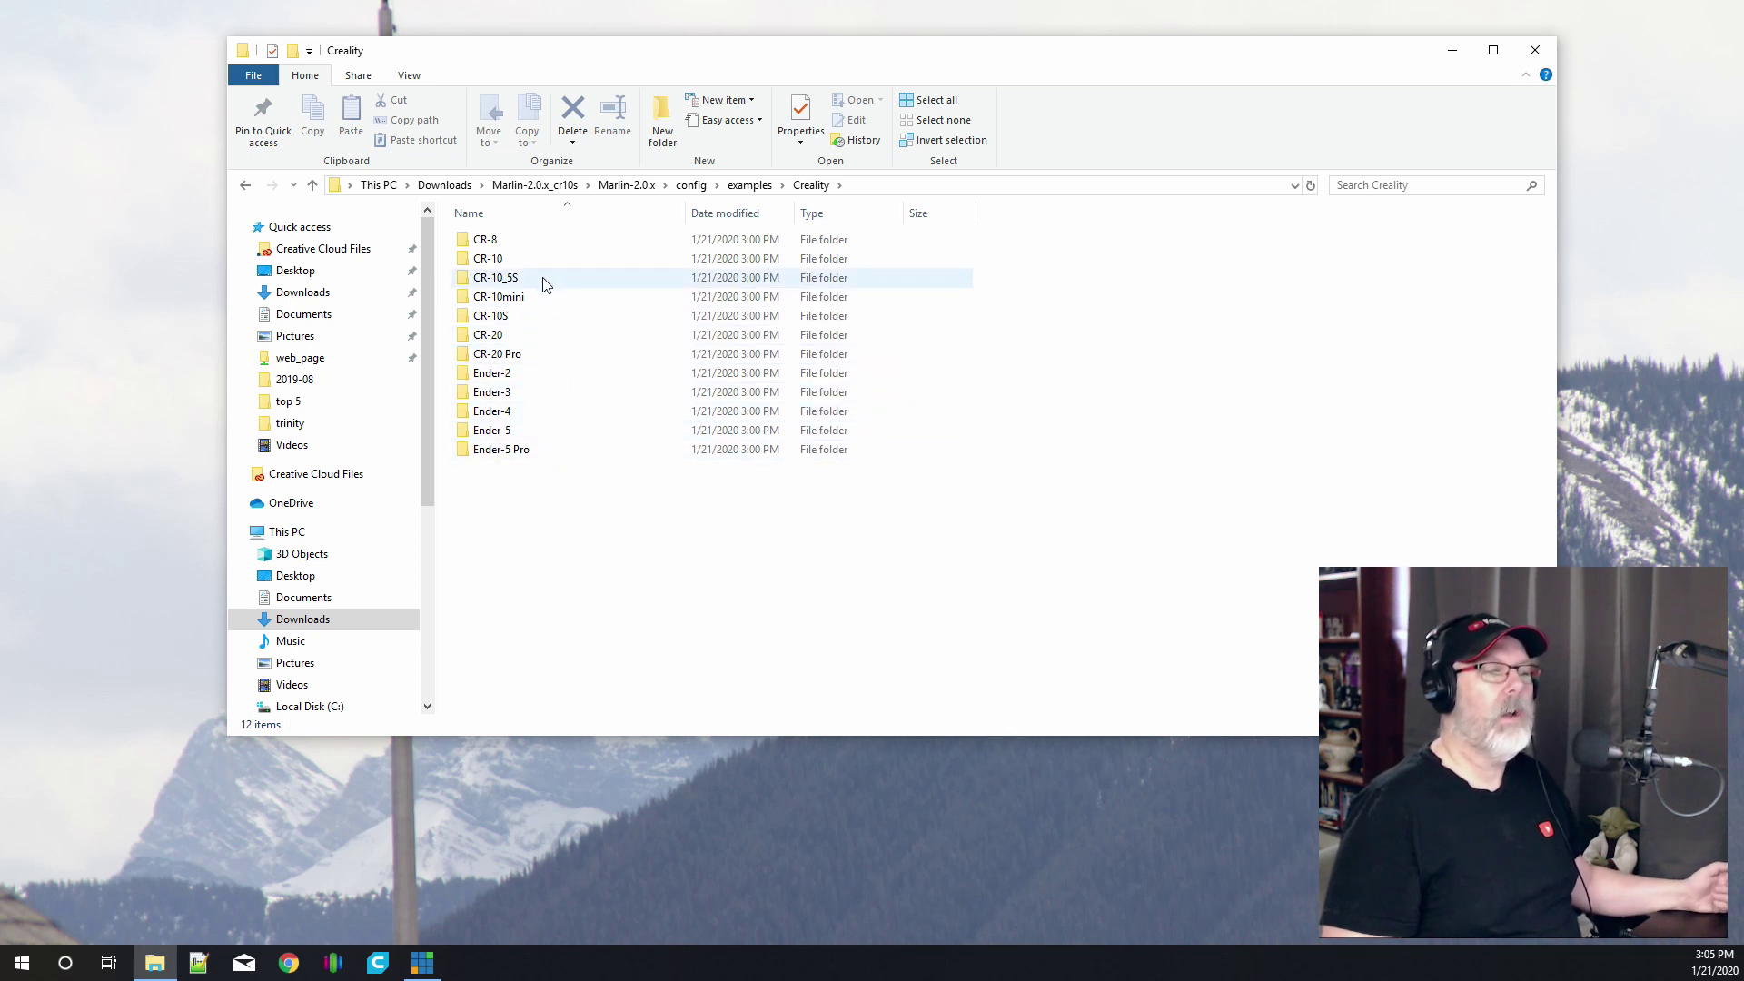
click(473, 321)
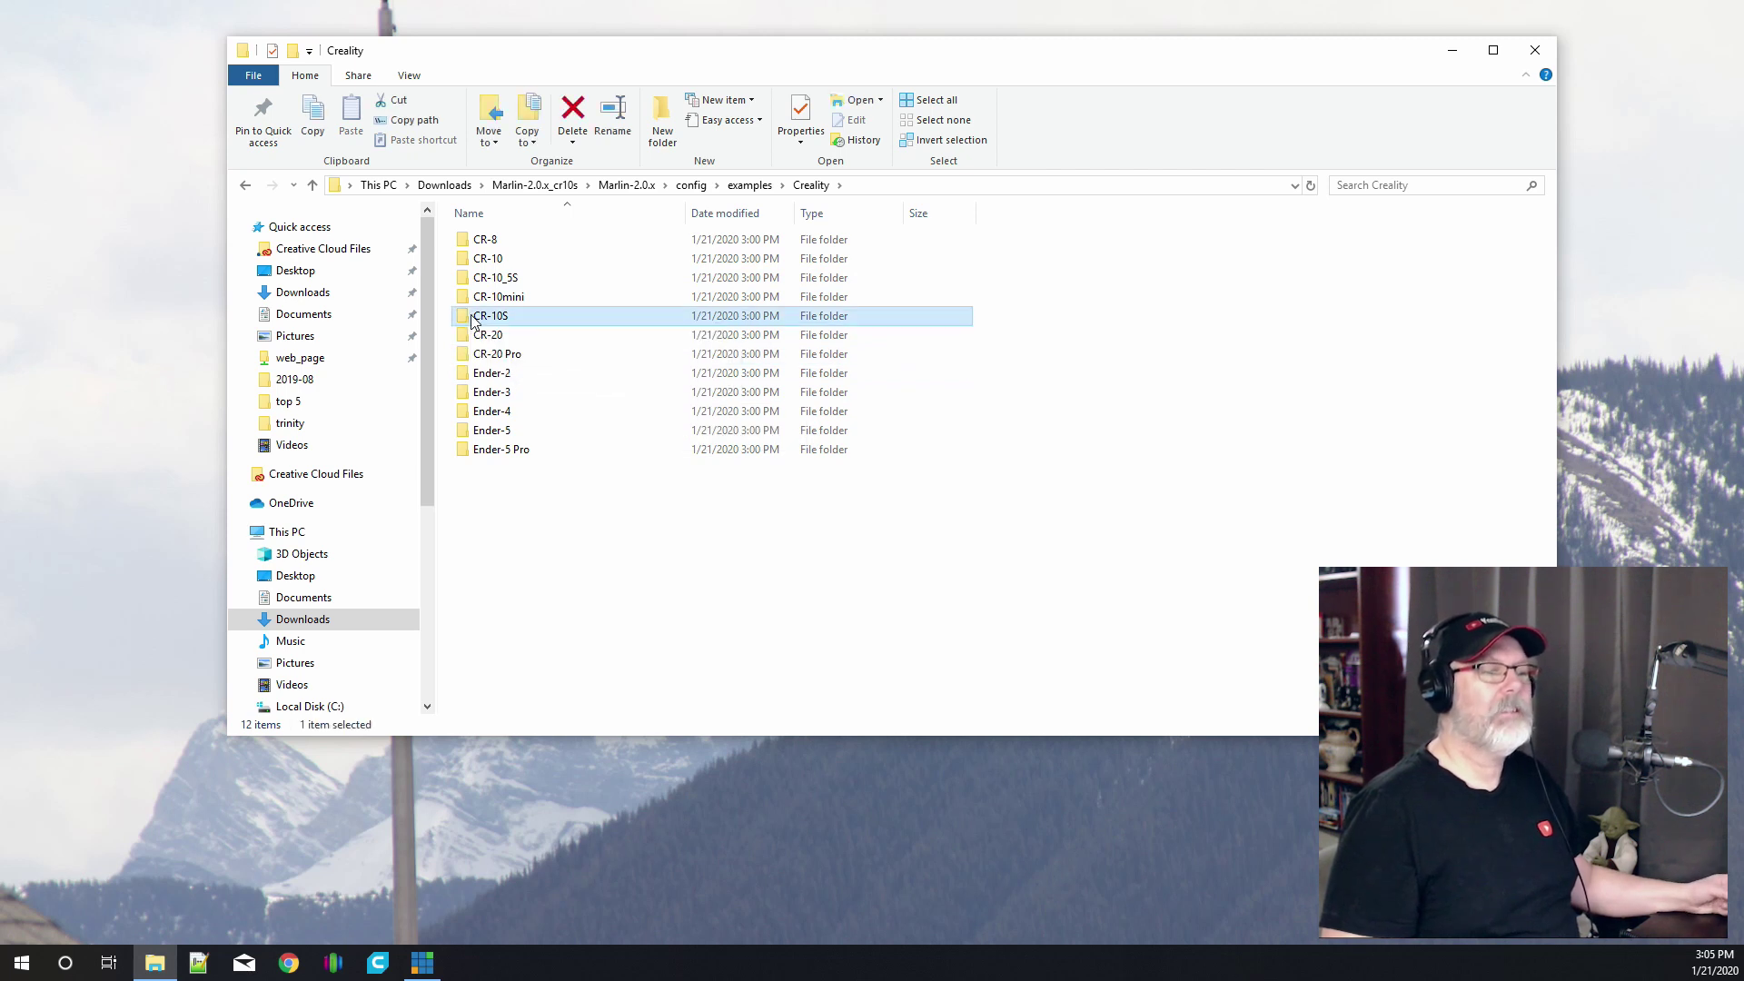
double_click(473, 321)
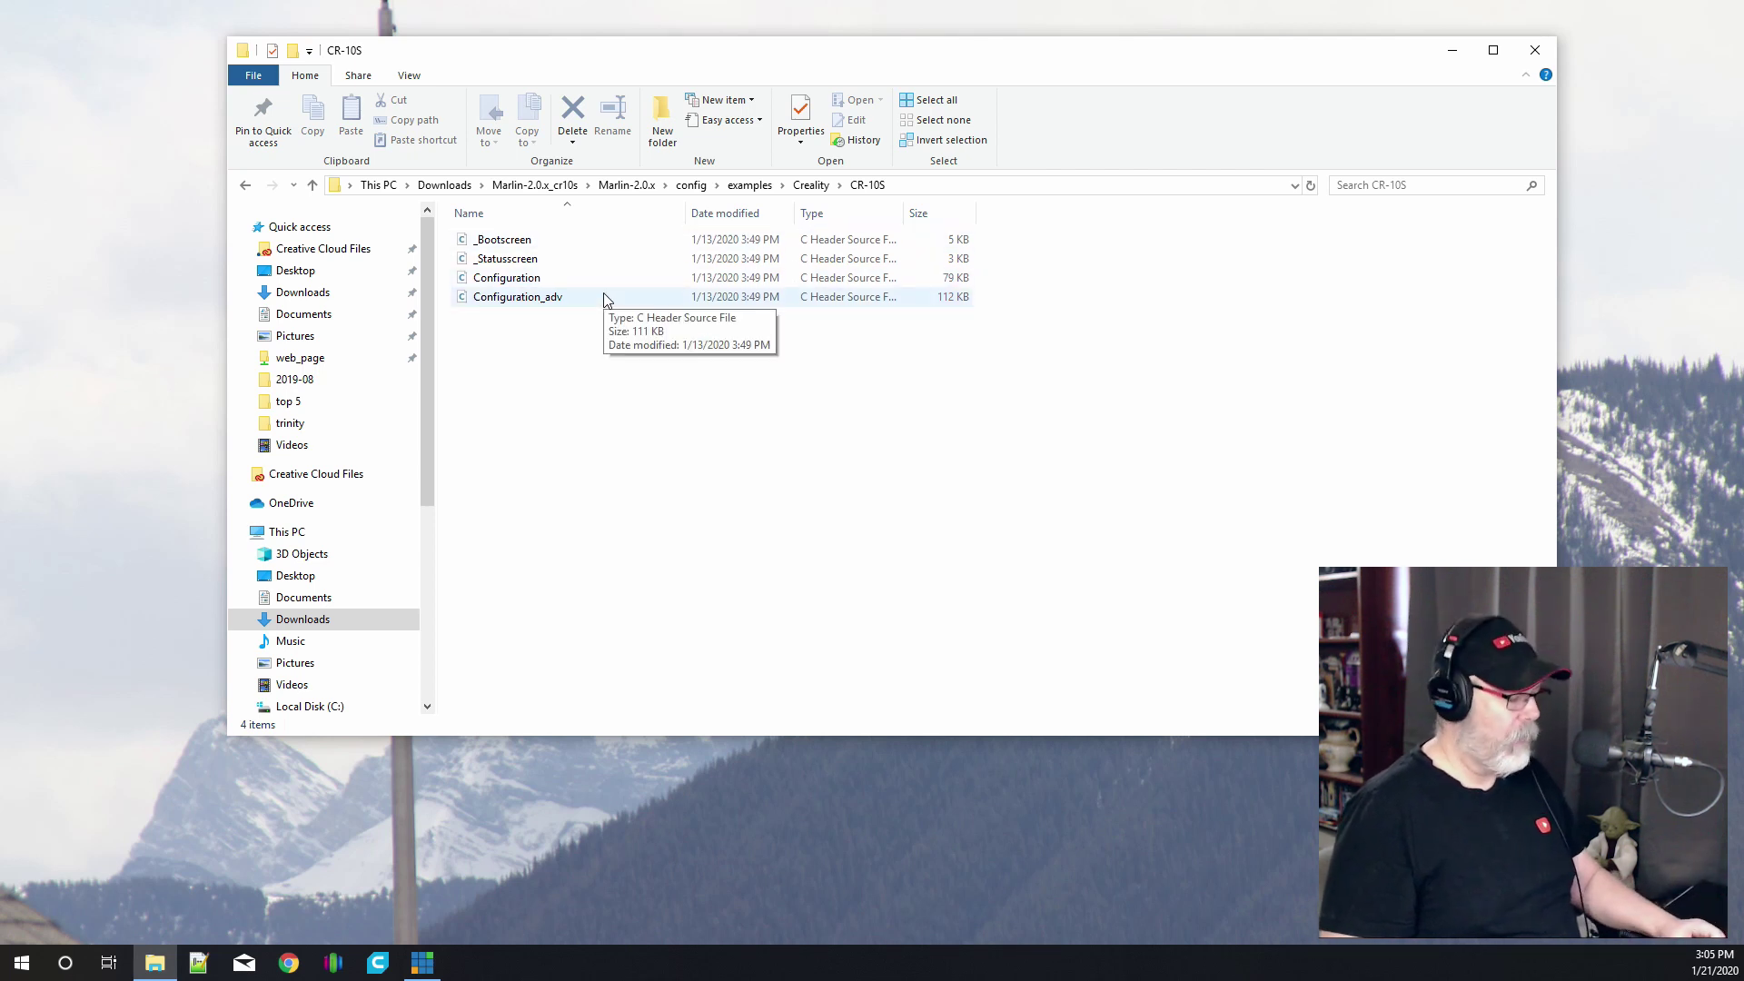
drag(446, 234, 600, 367)
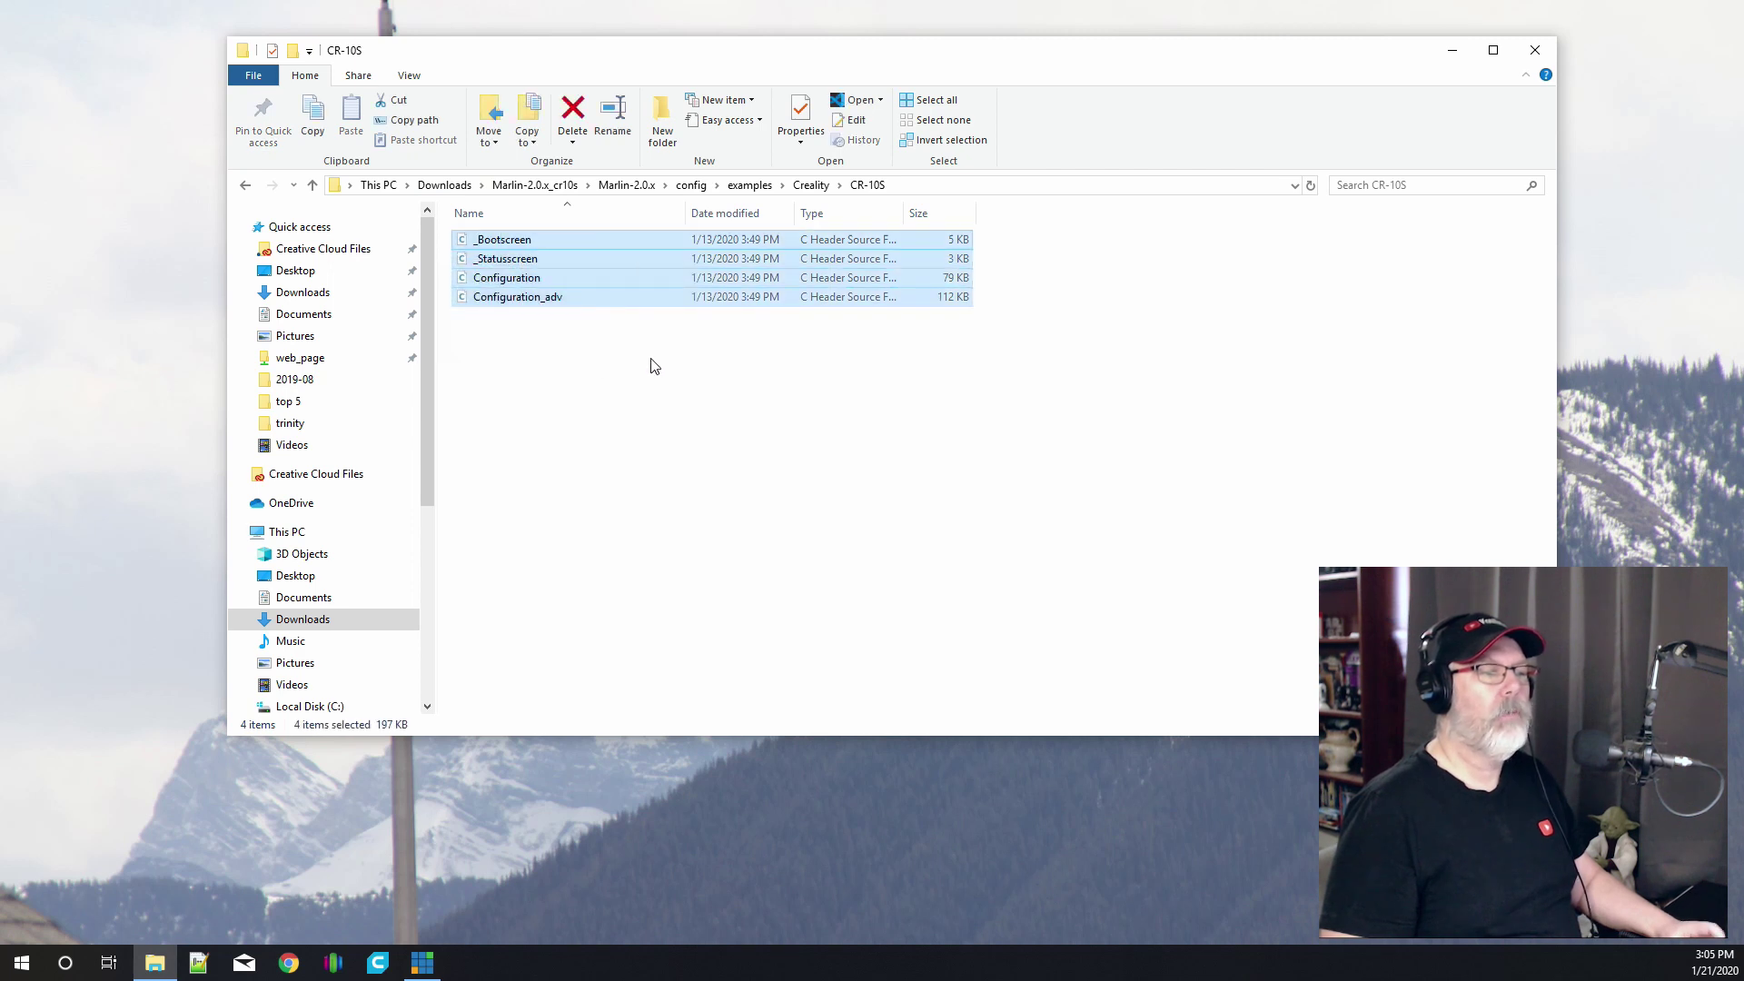
right_click(507, 271)
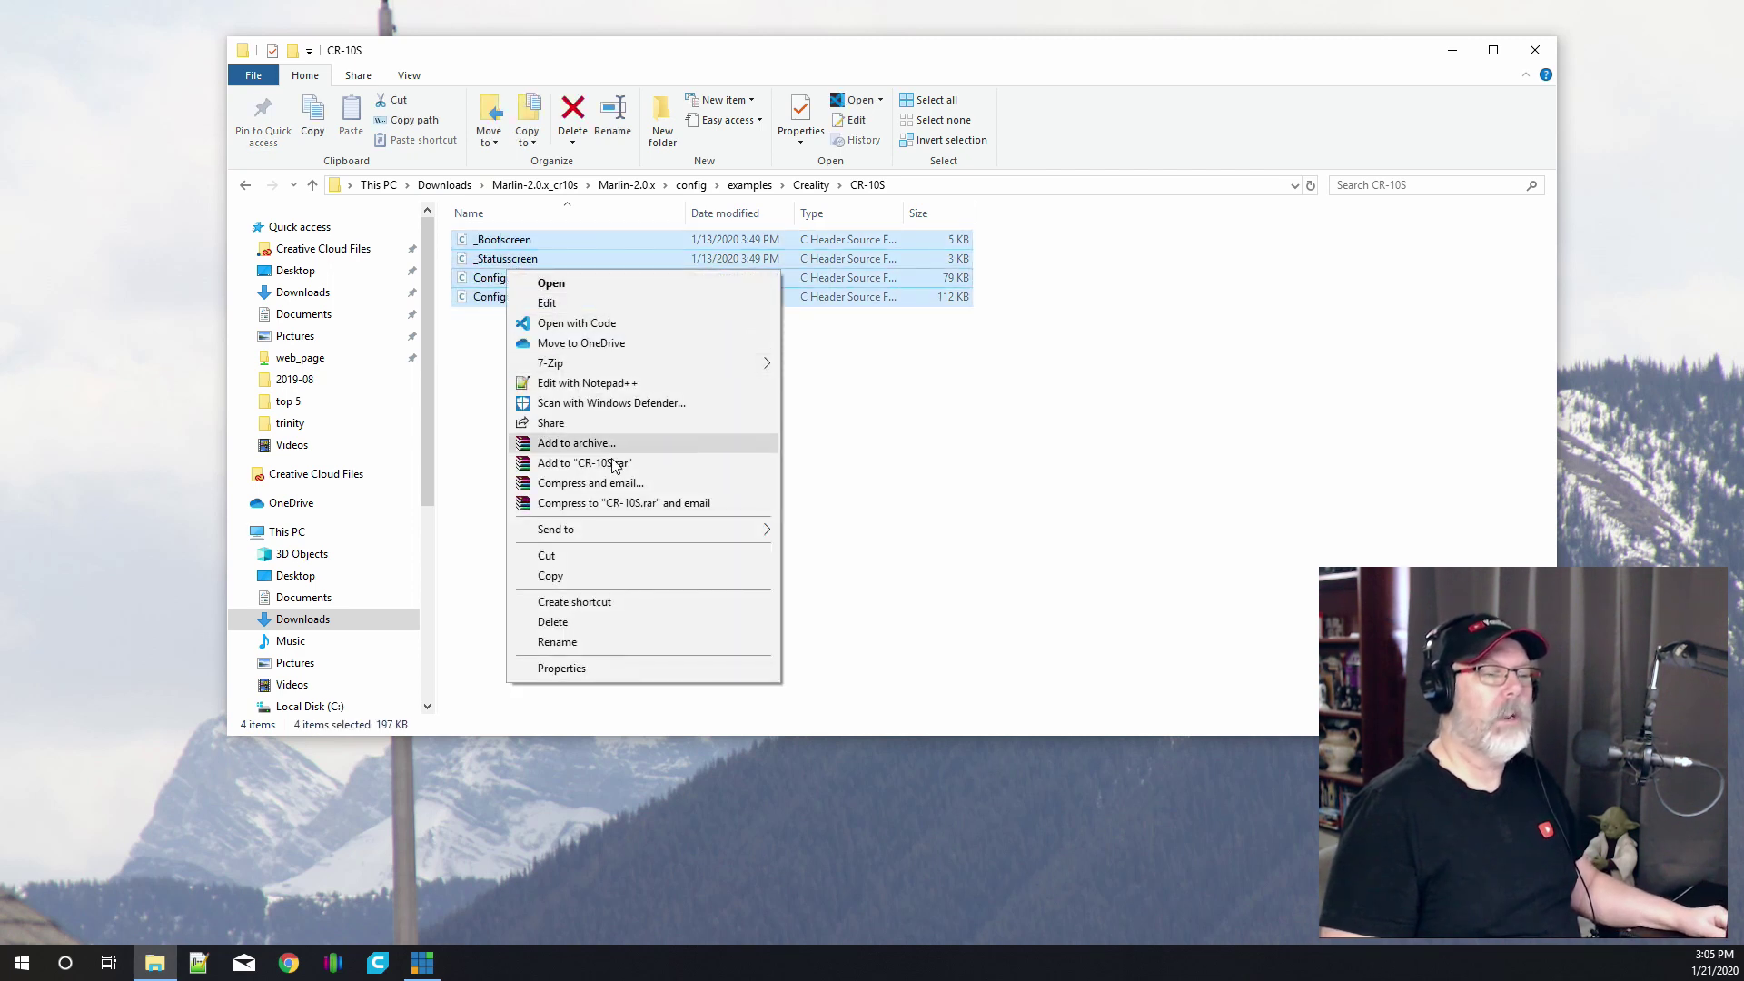
click(606, 578)
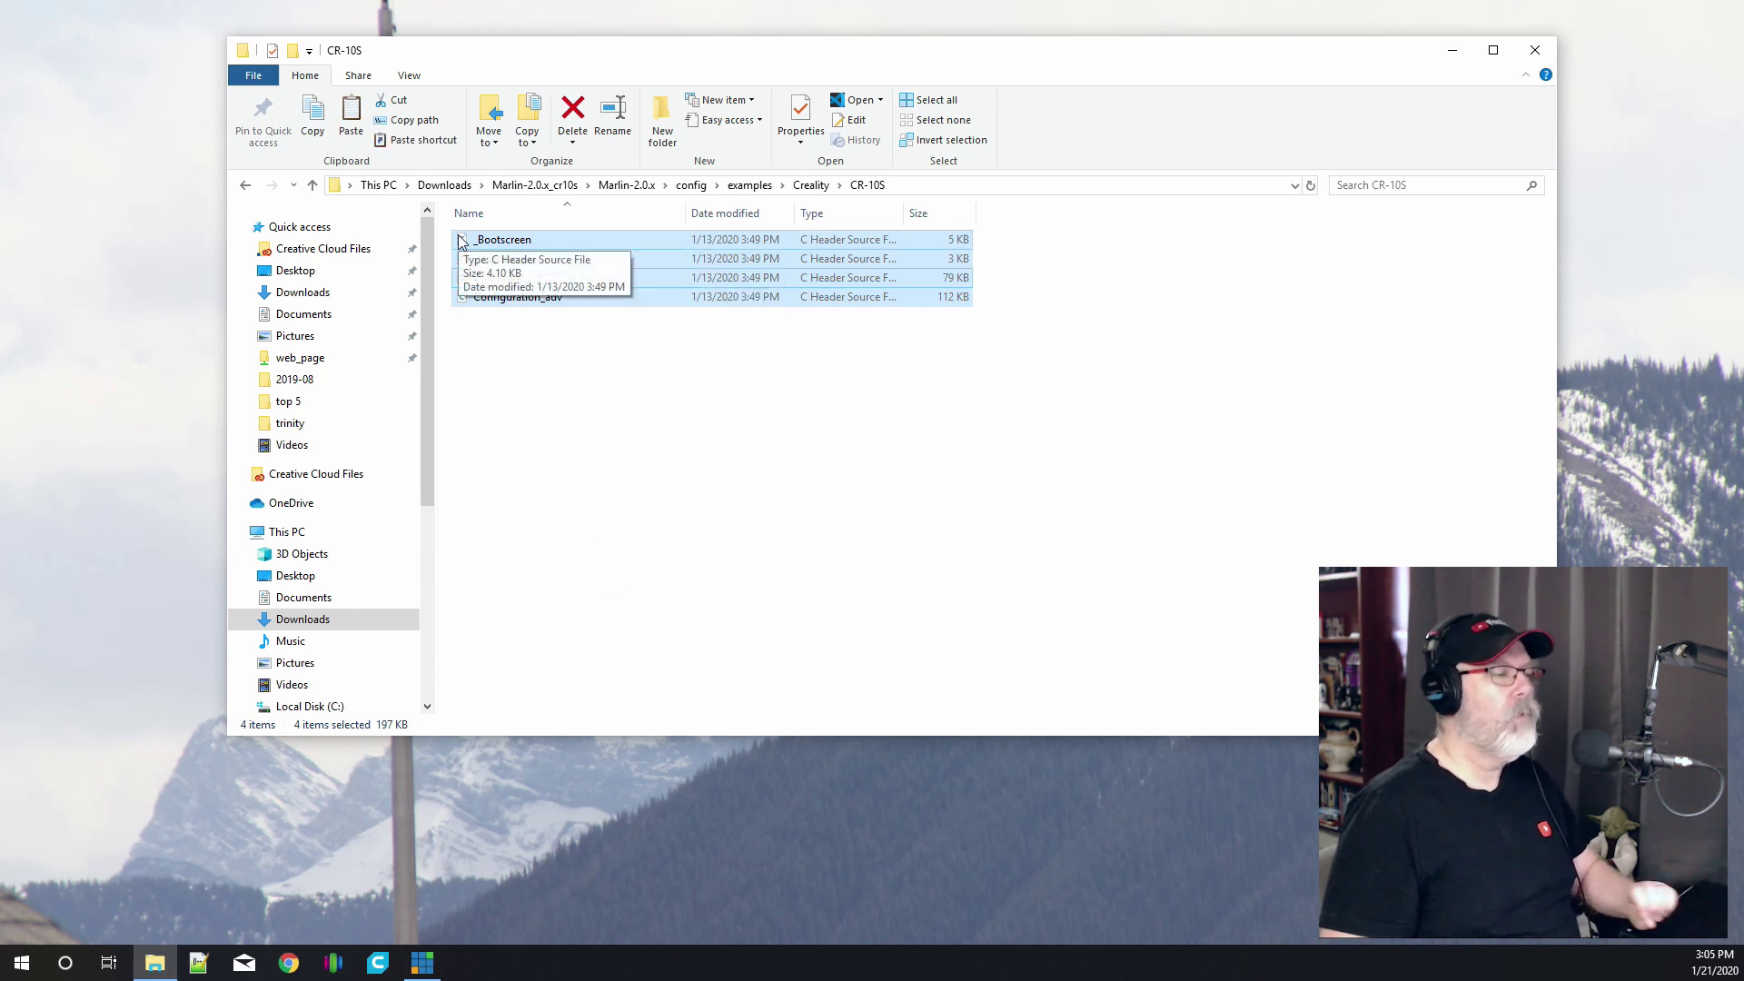
Step: Paste the copied CR-10S files into the Marlin folder under Marlin-2.0.x, replacing the files with the same names
click(313, 186)
click(312, 186)
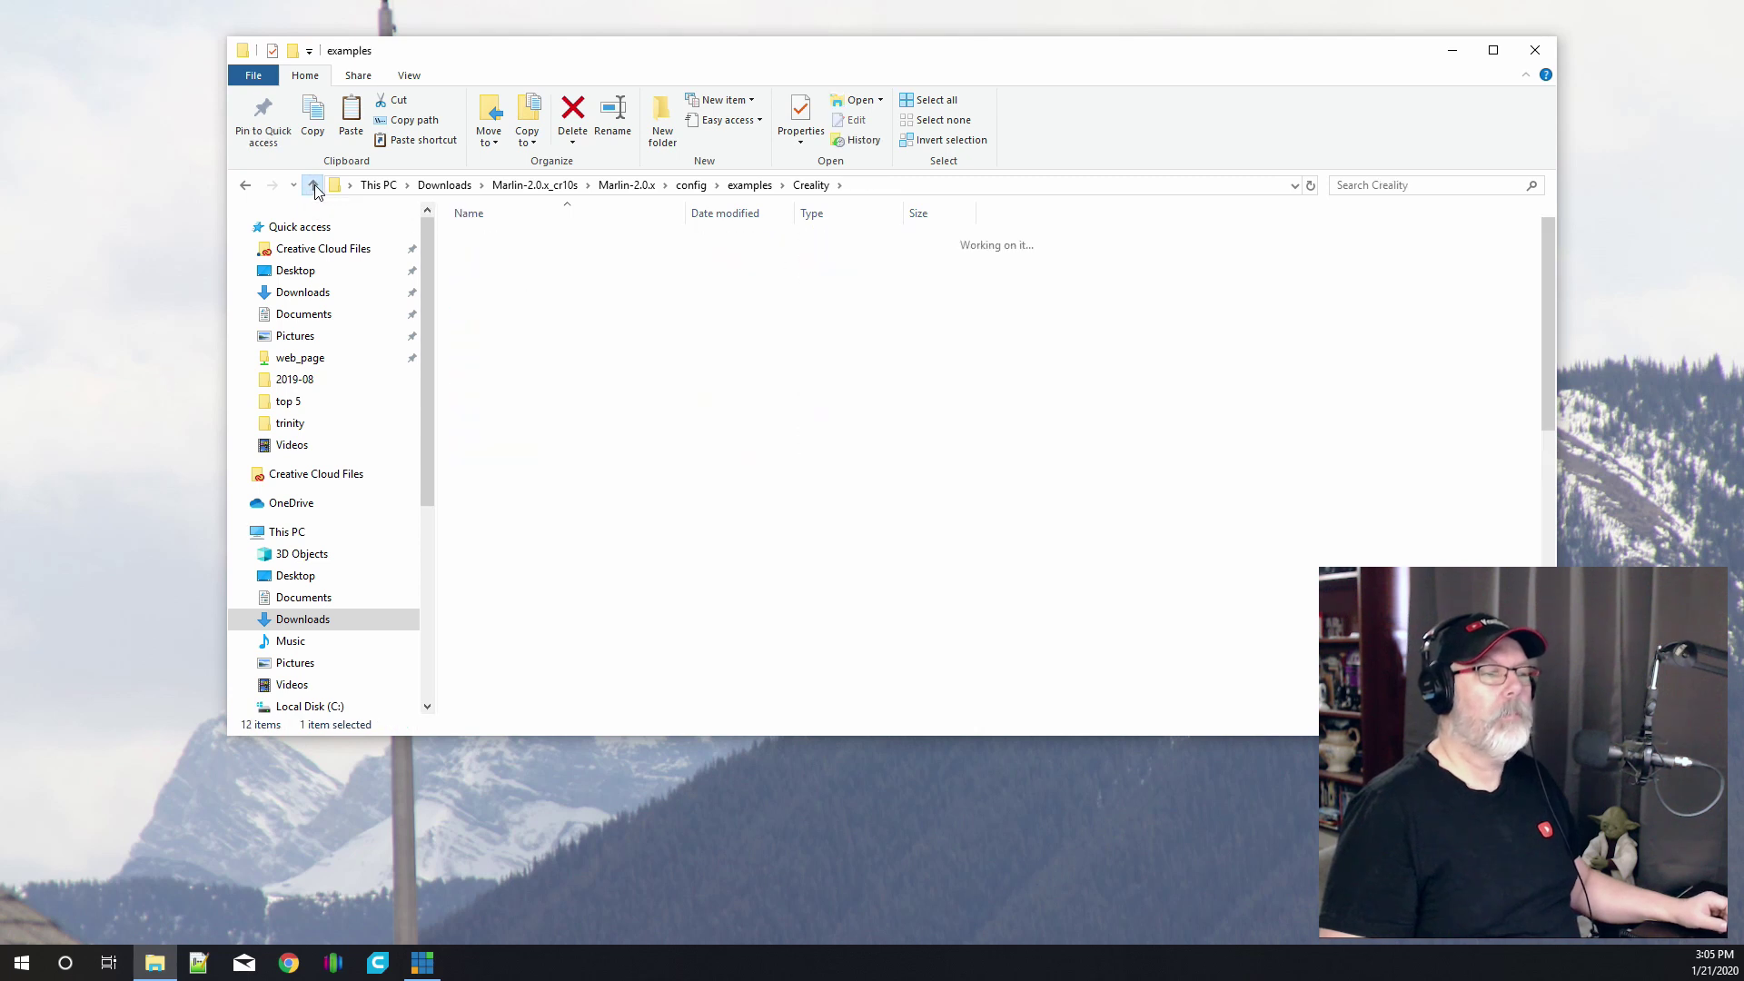
click(312, 186)
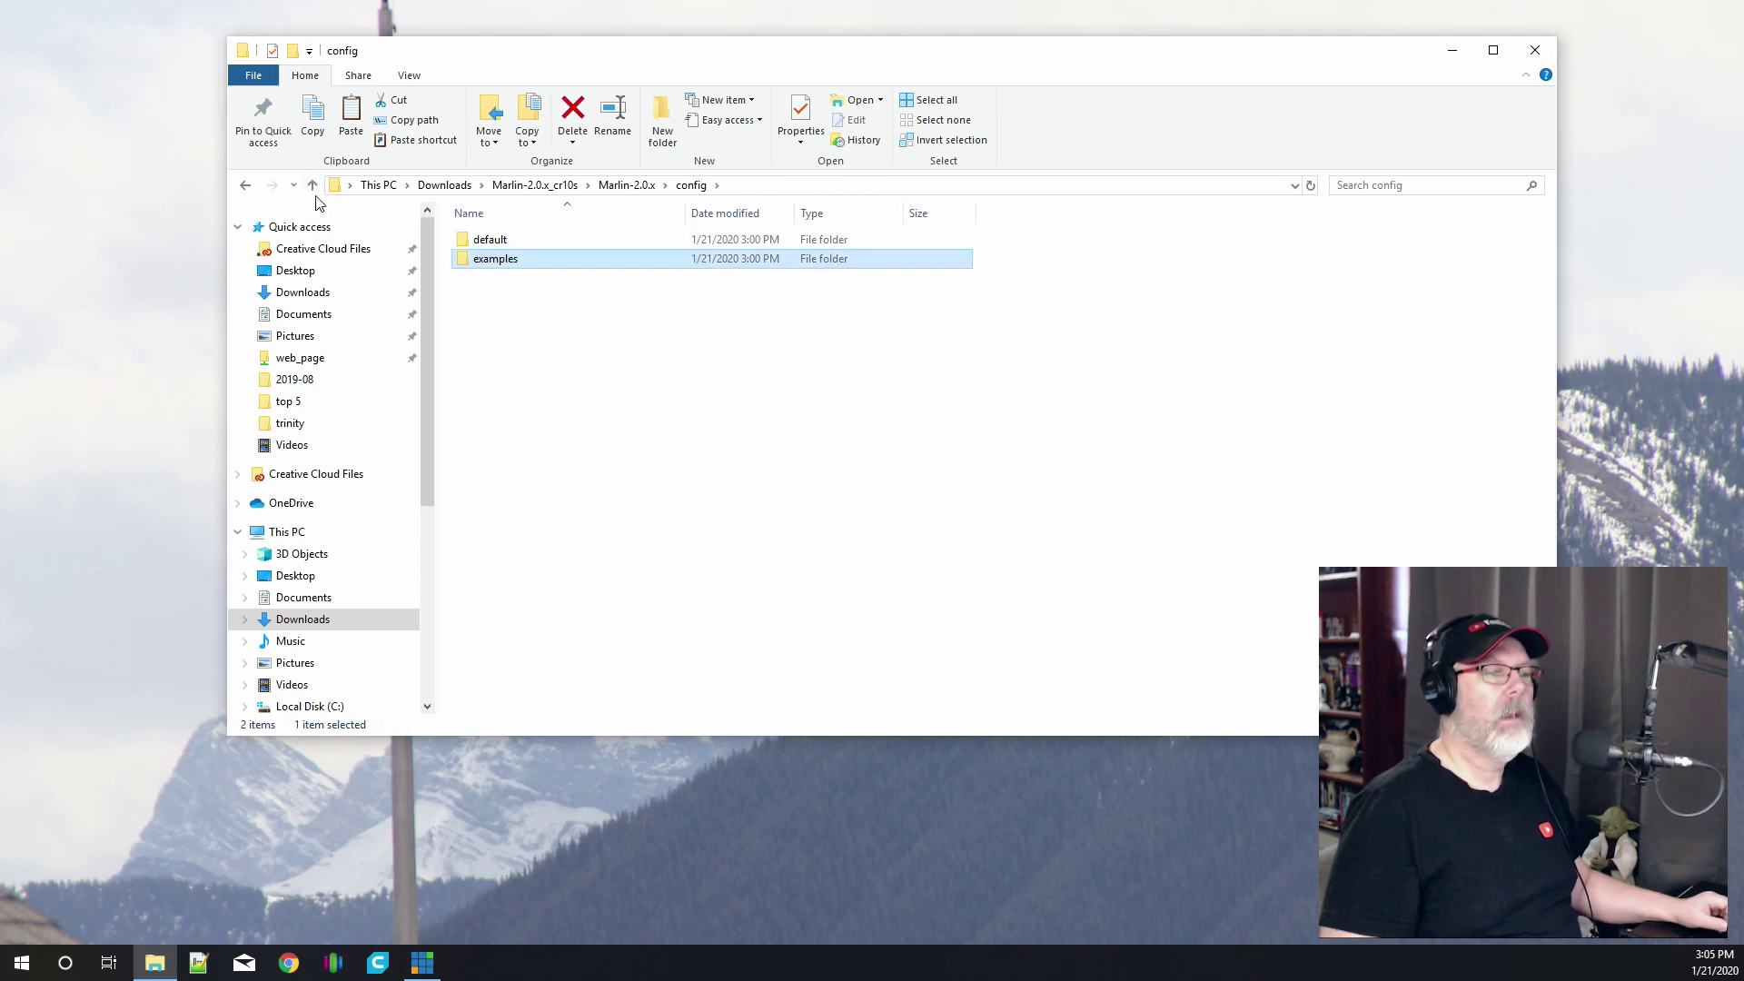
click(313, 187)
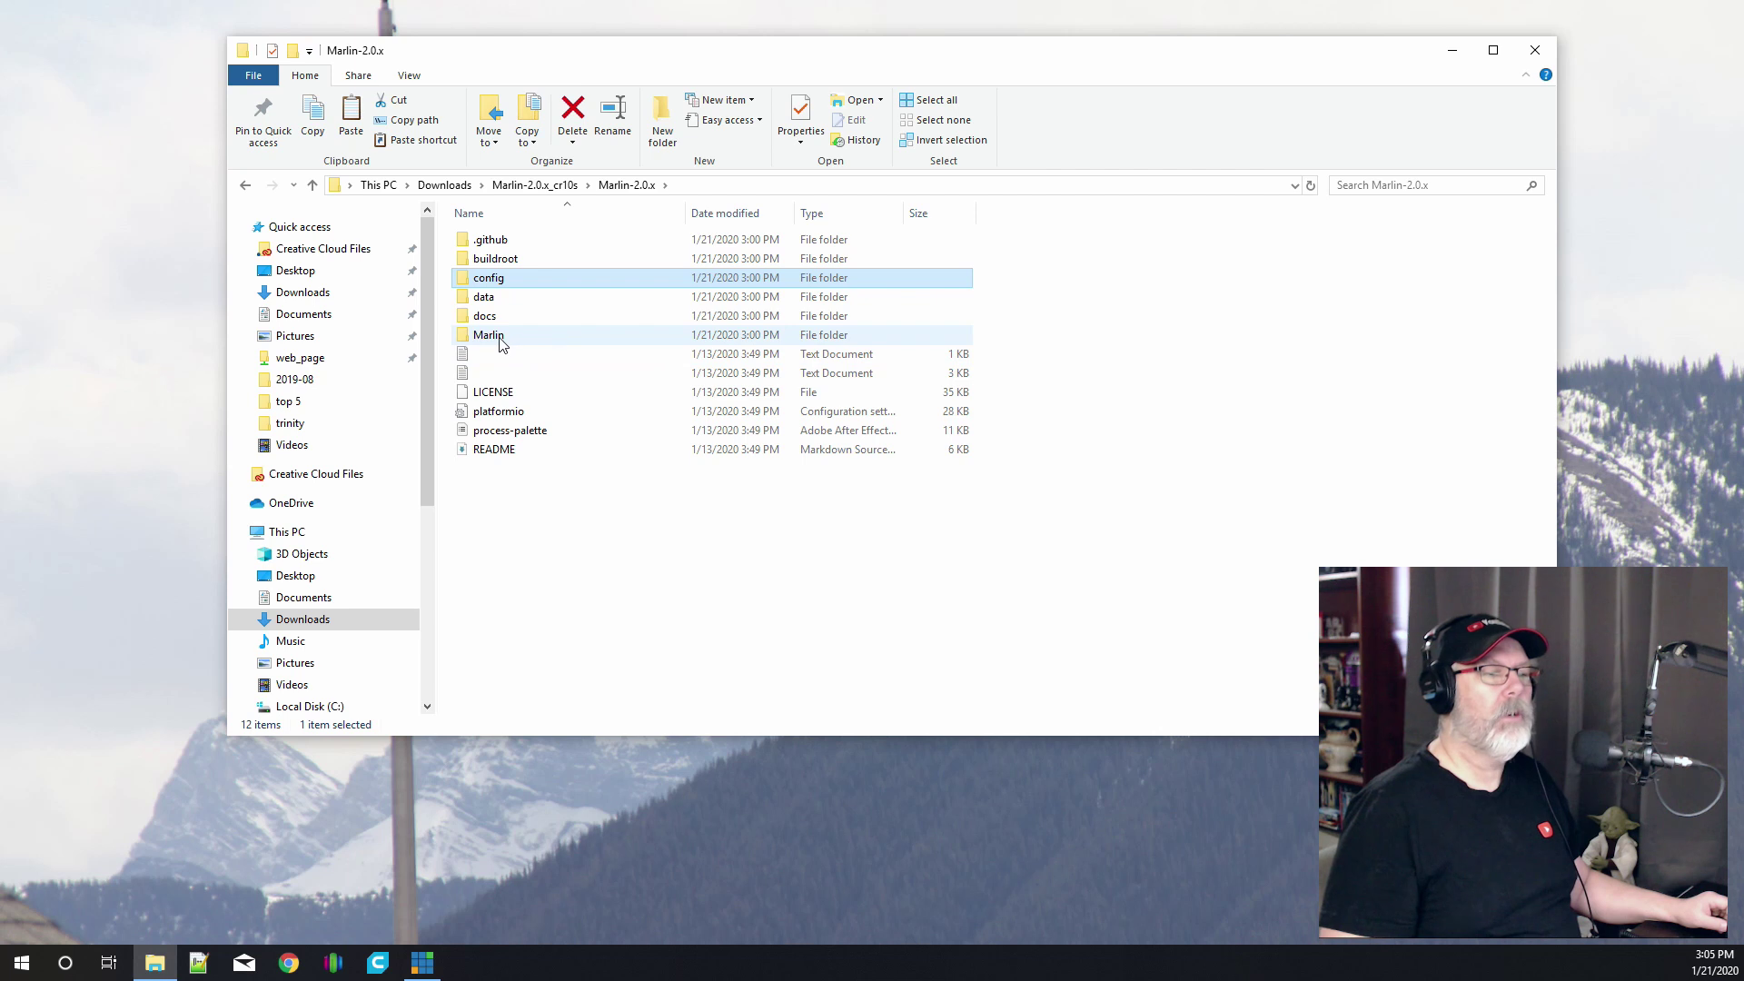
double_click(498, 340)
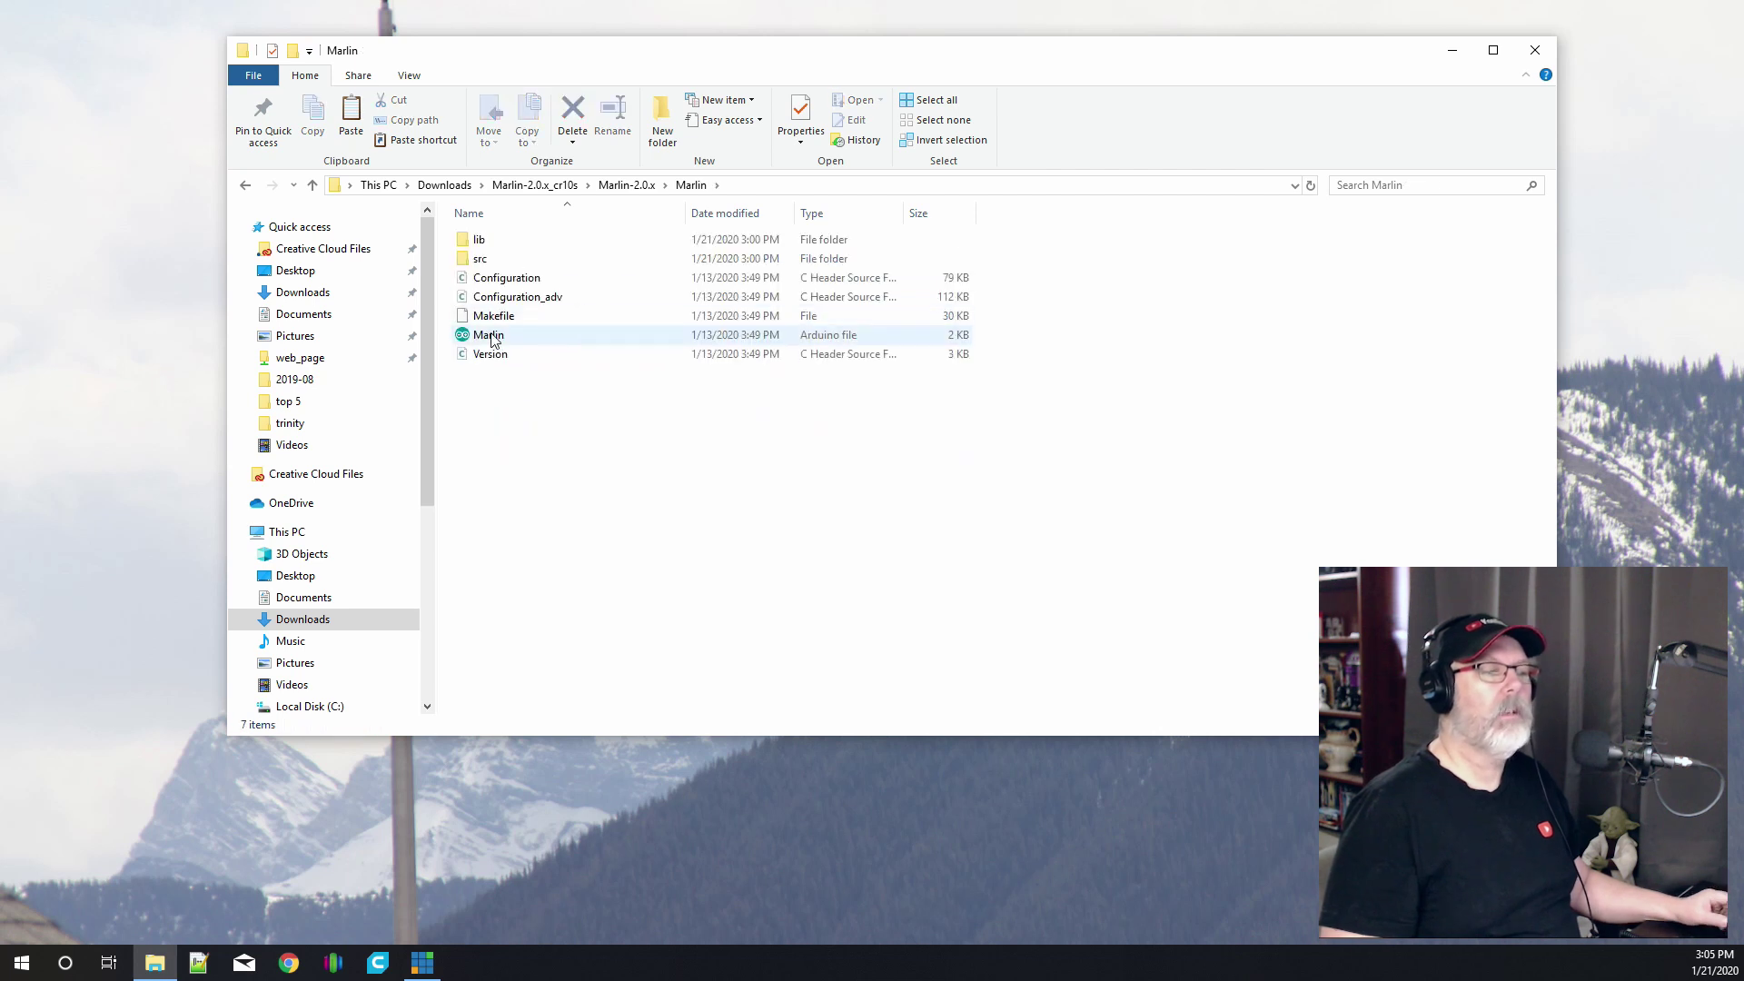
right_click(574, 473)
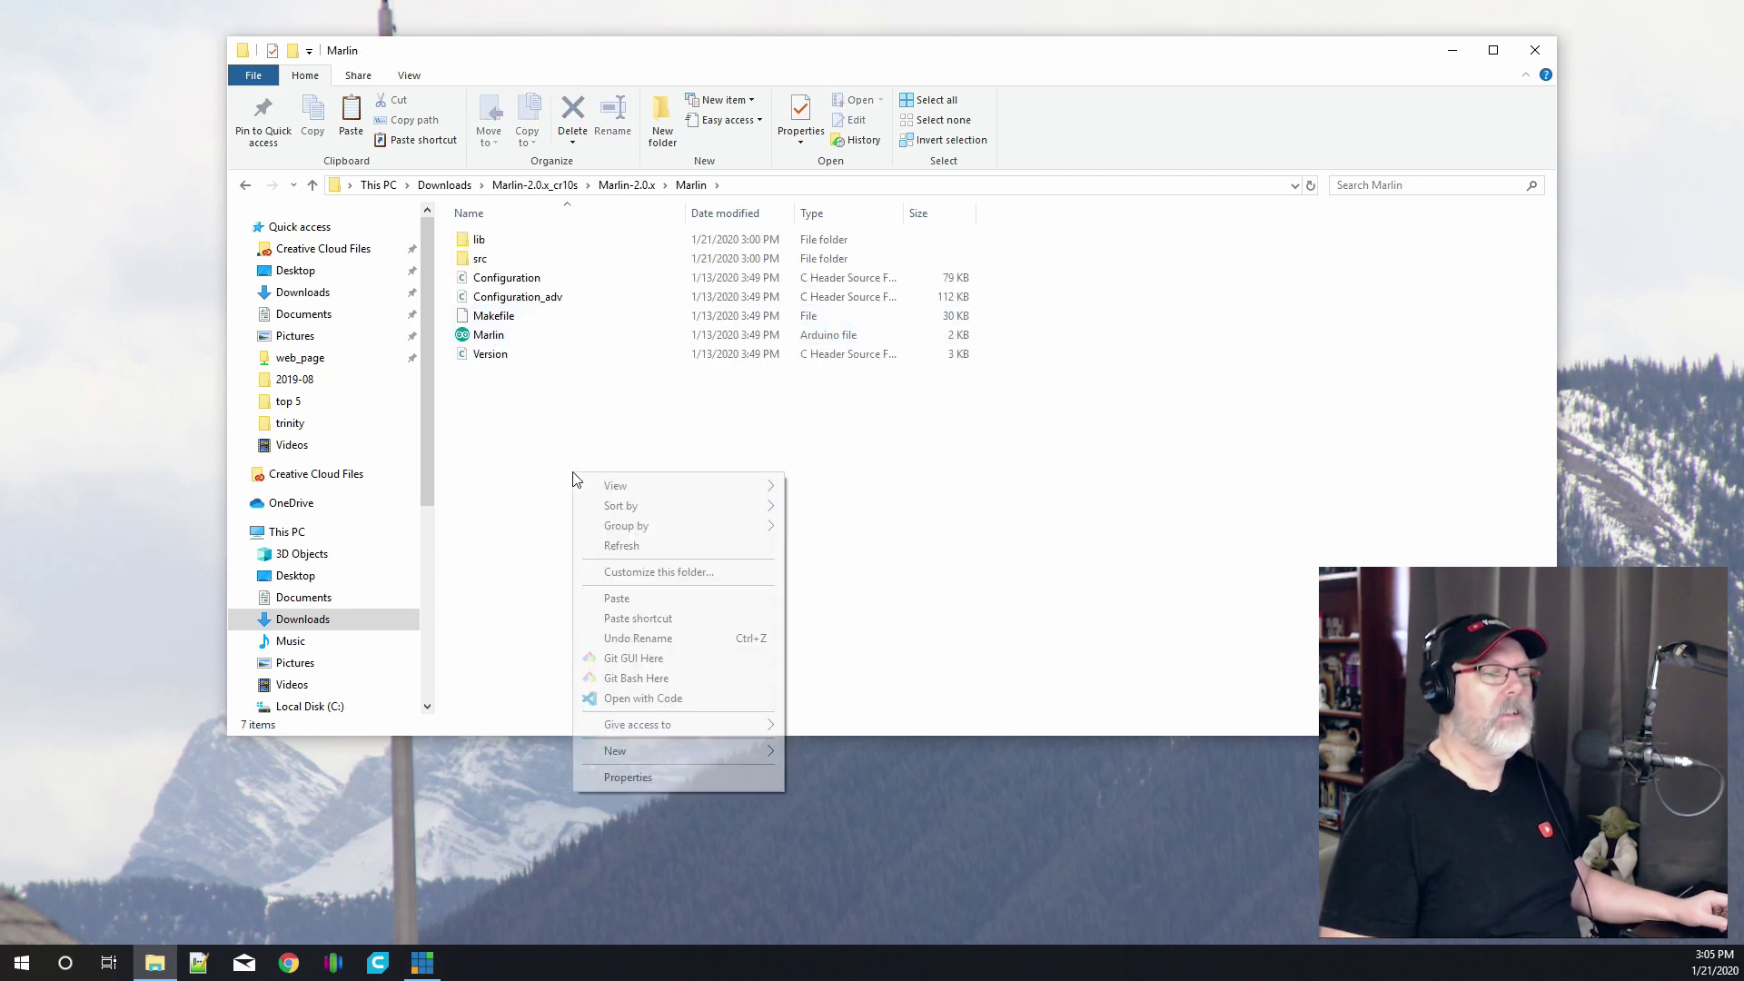
click(646, 596)
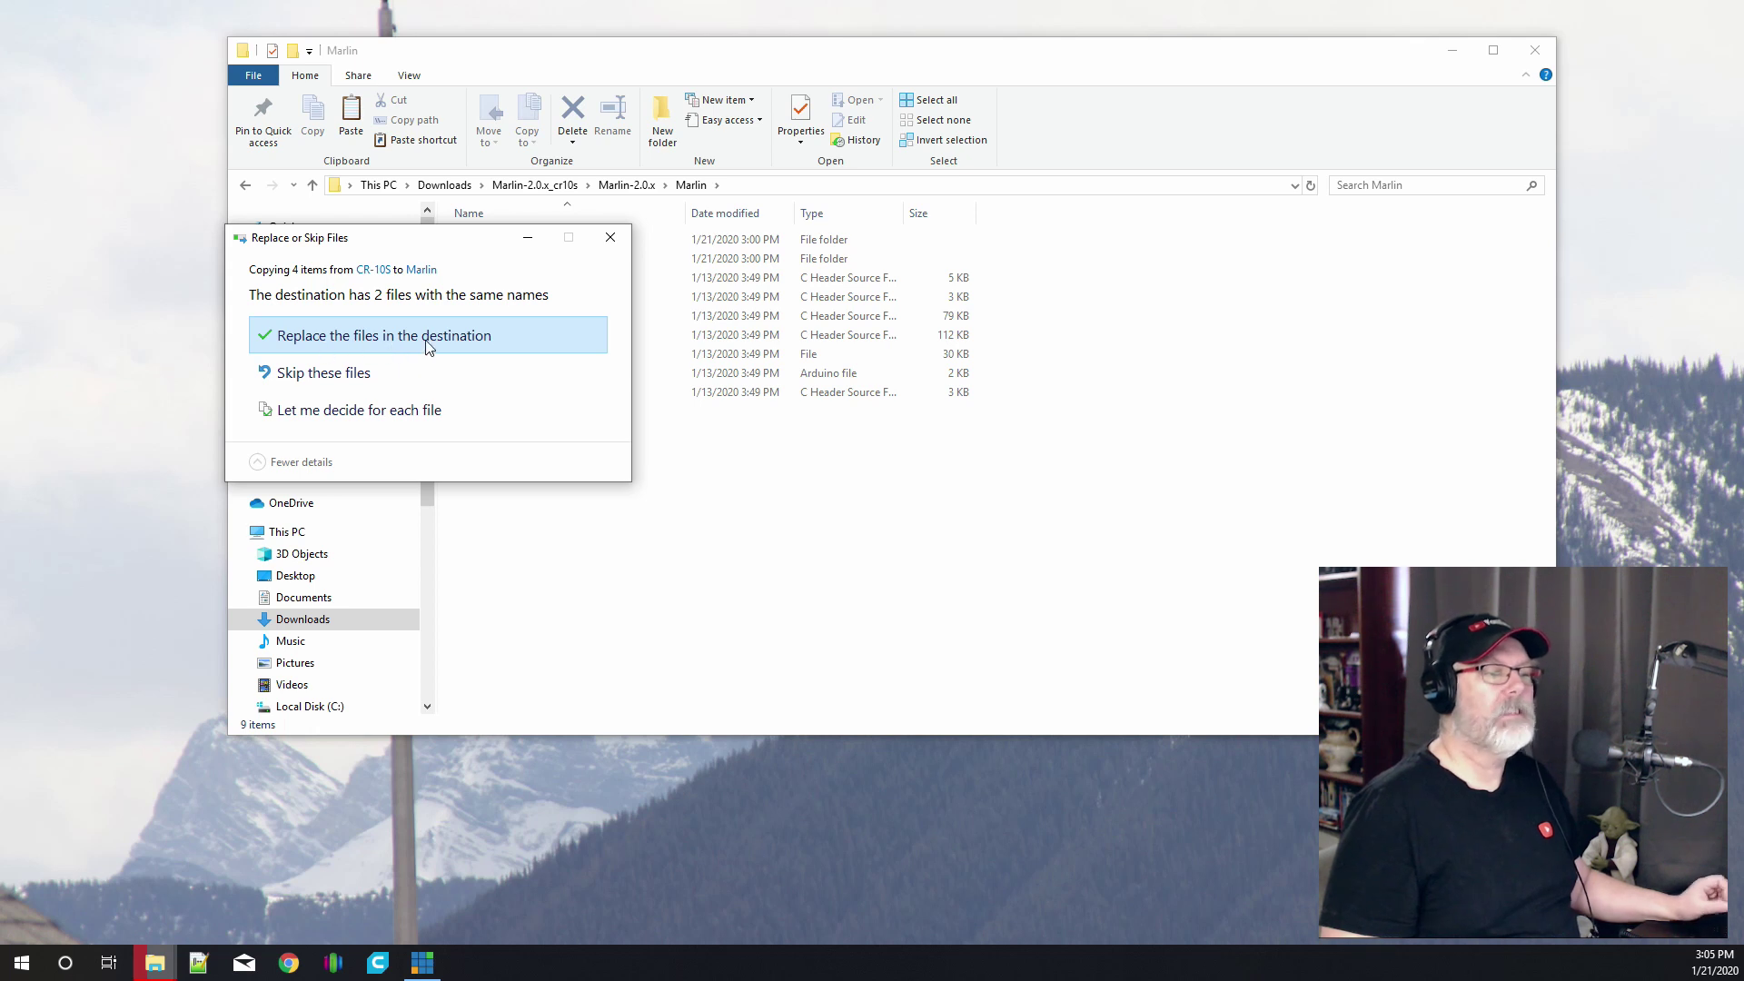
click(452, 334)
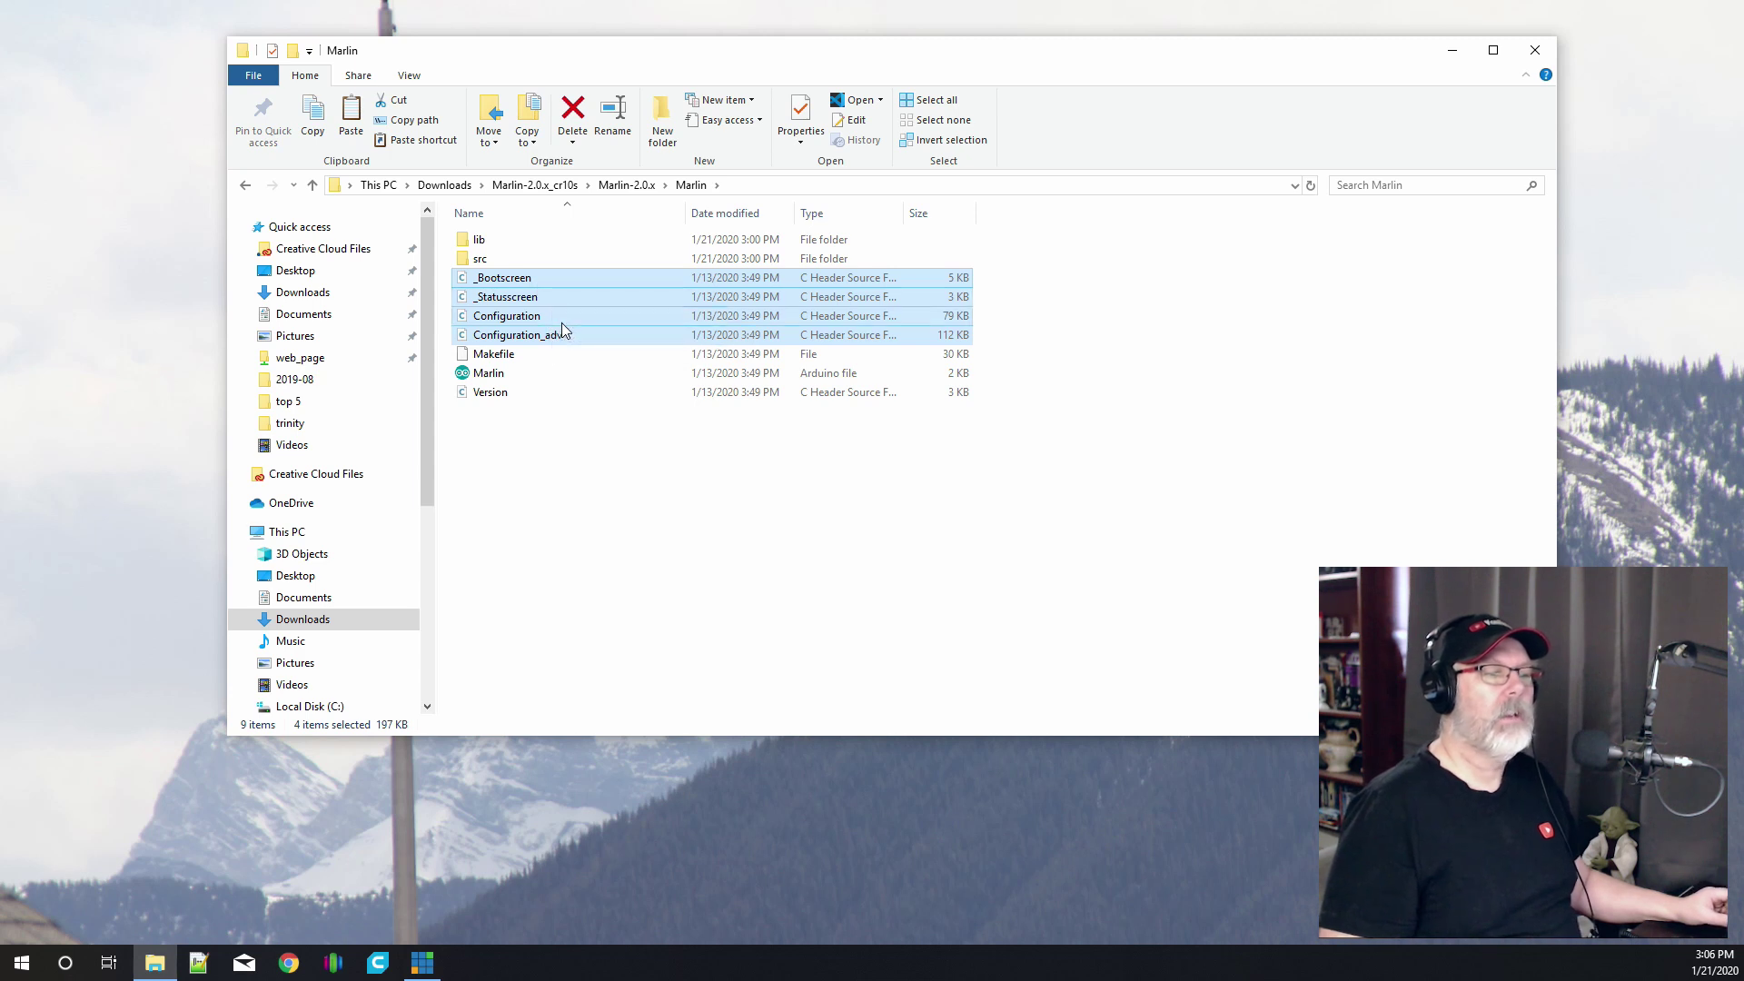
Step: Open the Marlin Arduino file in a maximized window and look through its Configuration.h, Configuration_adv.h, Version.h, _Bootscreen.h and _Statusscreen.h files
double_click(489, 379)
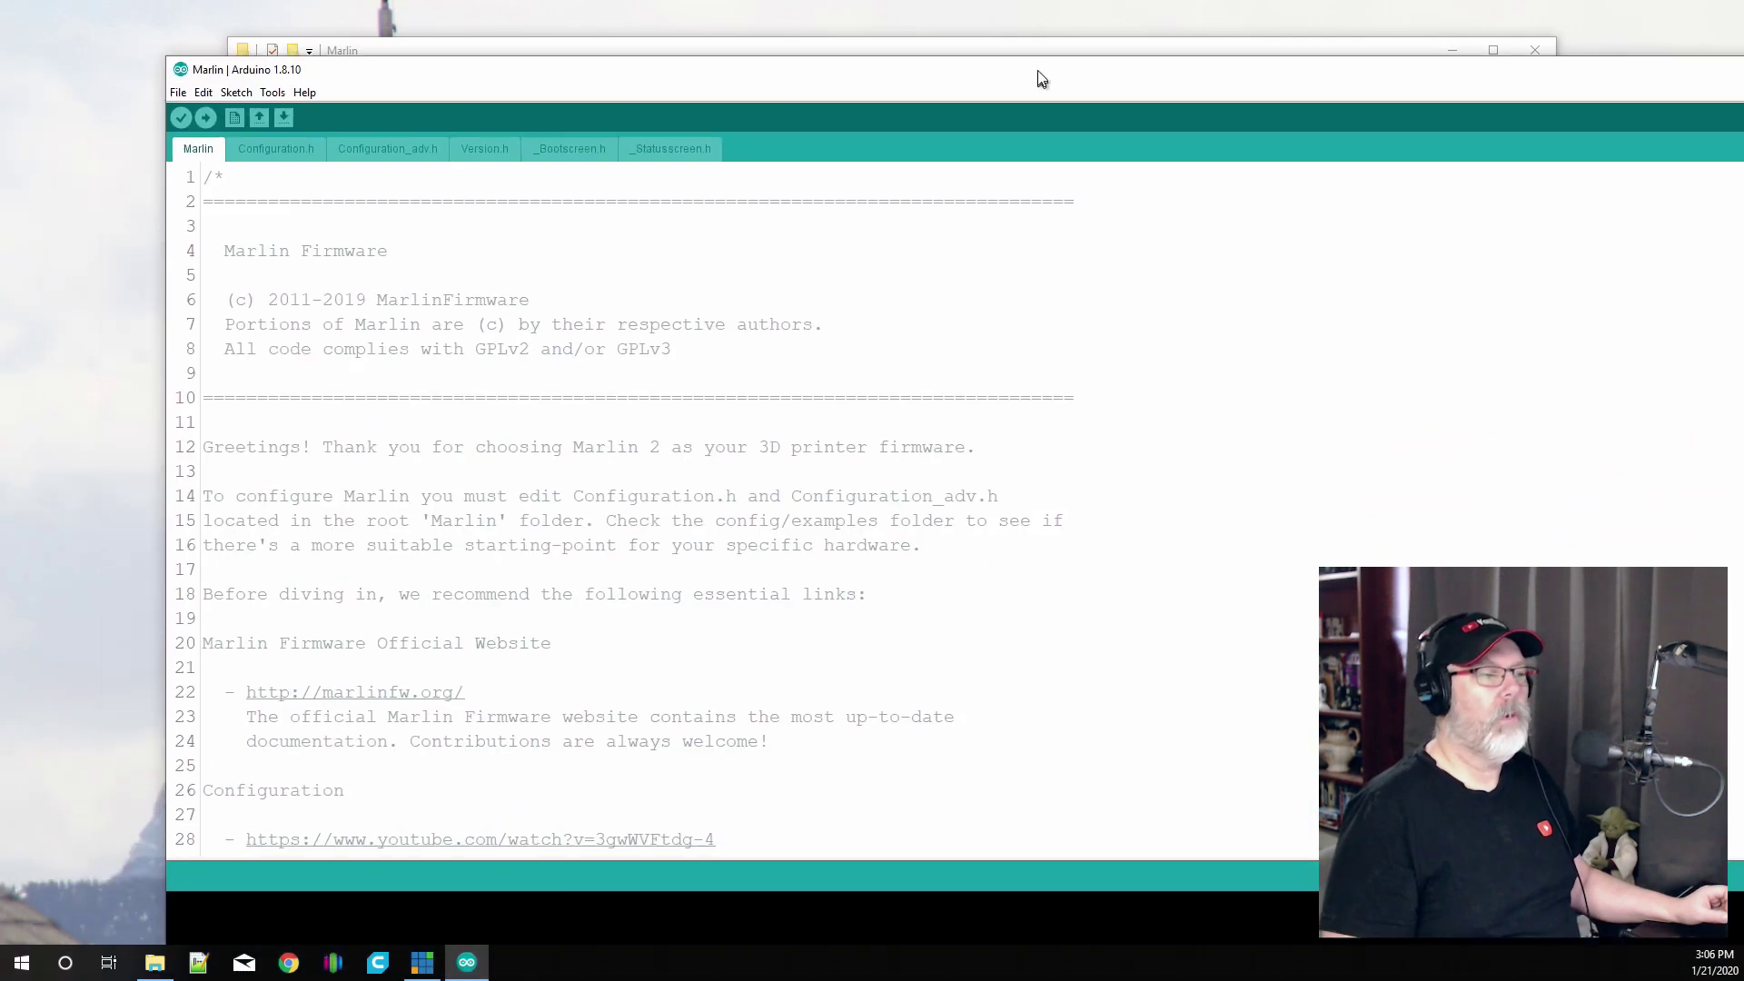
drag(1041, 79, 863, 3)
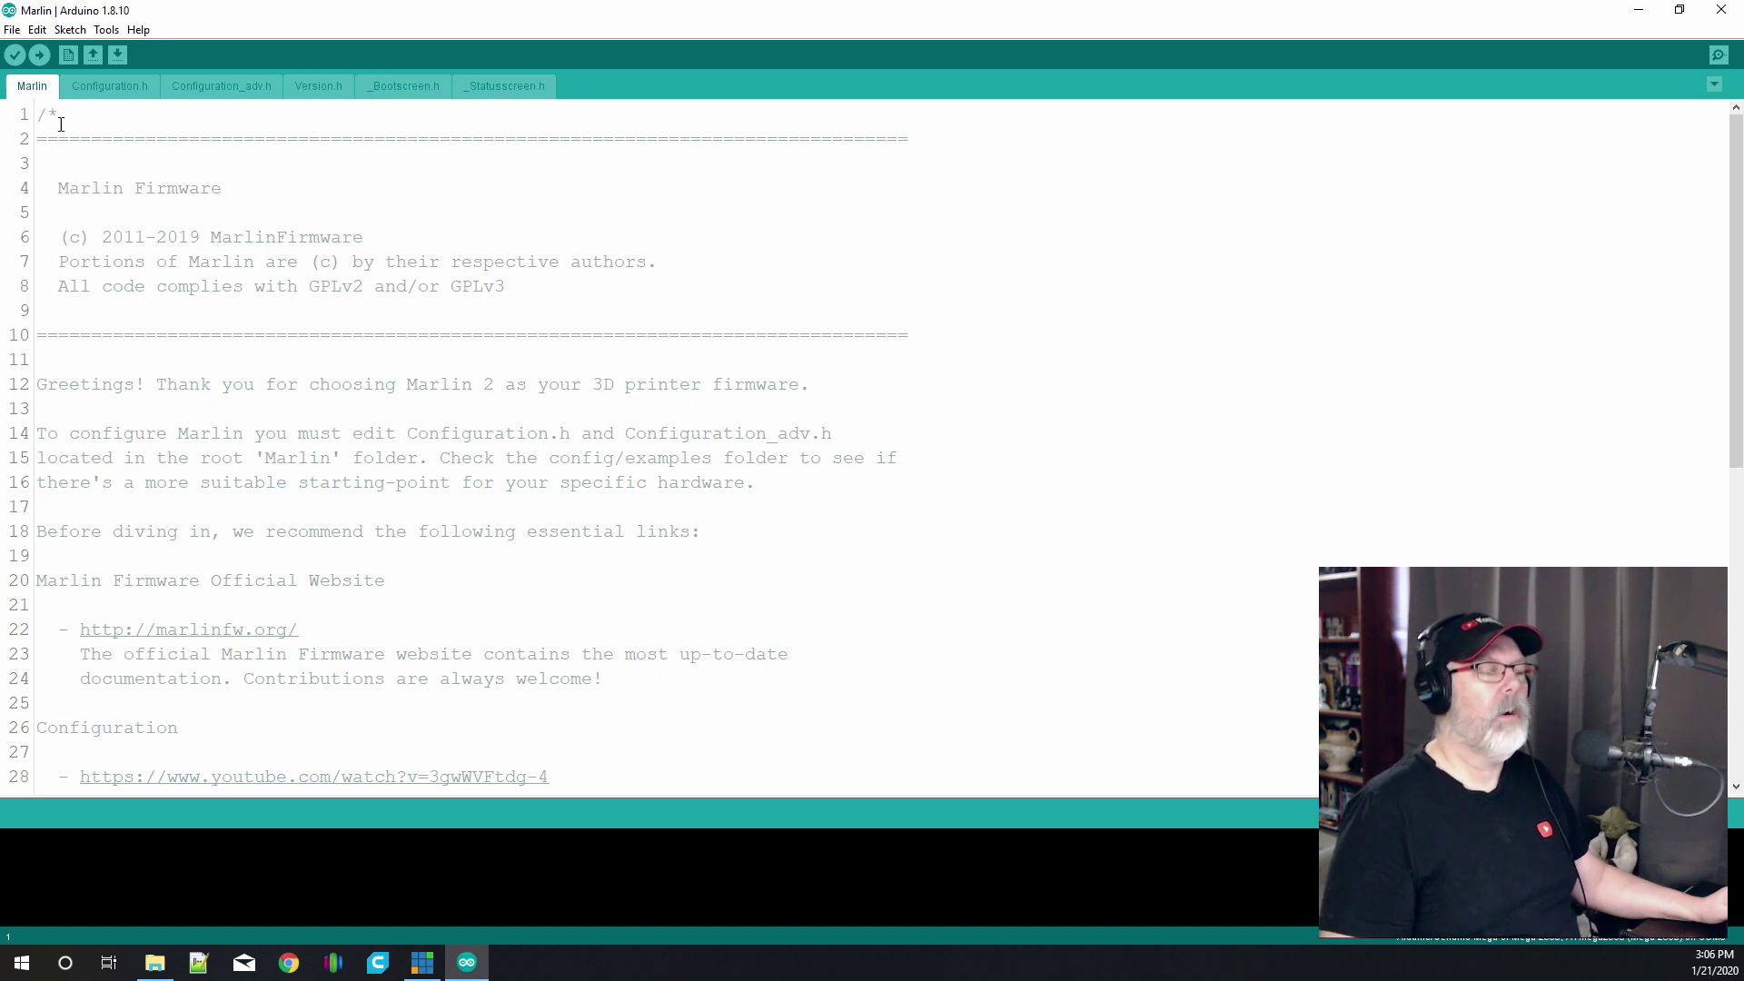
click(111, 87)
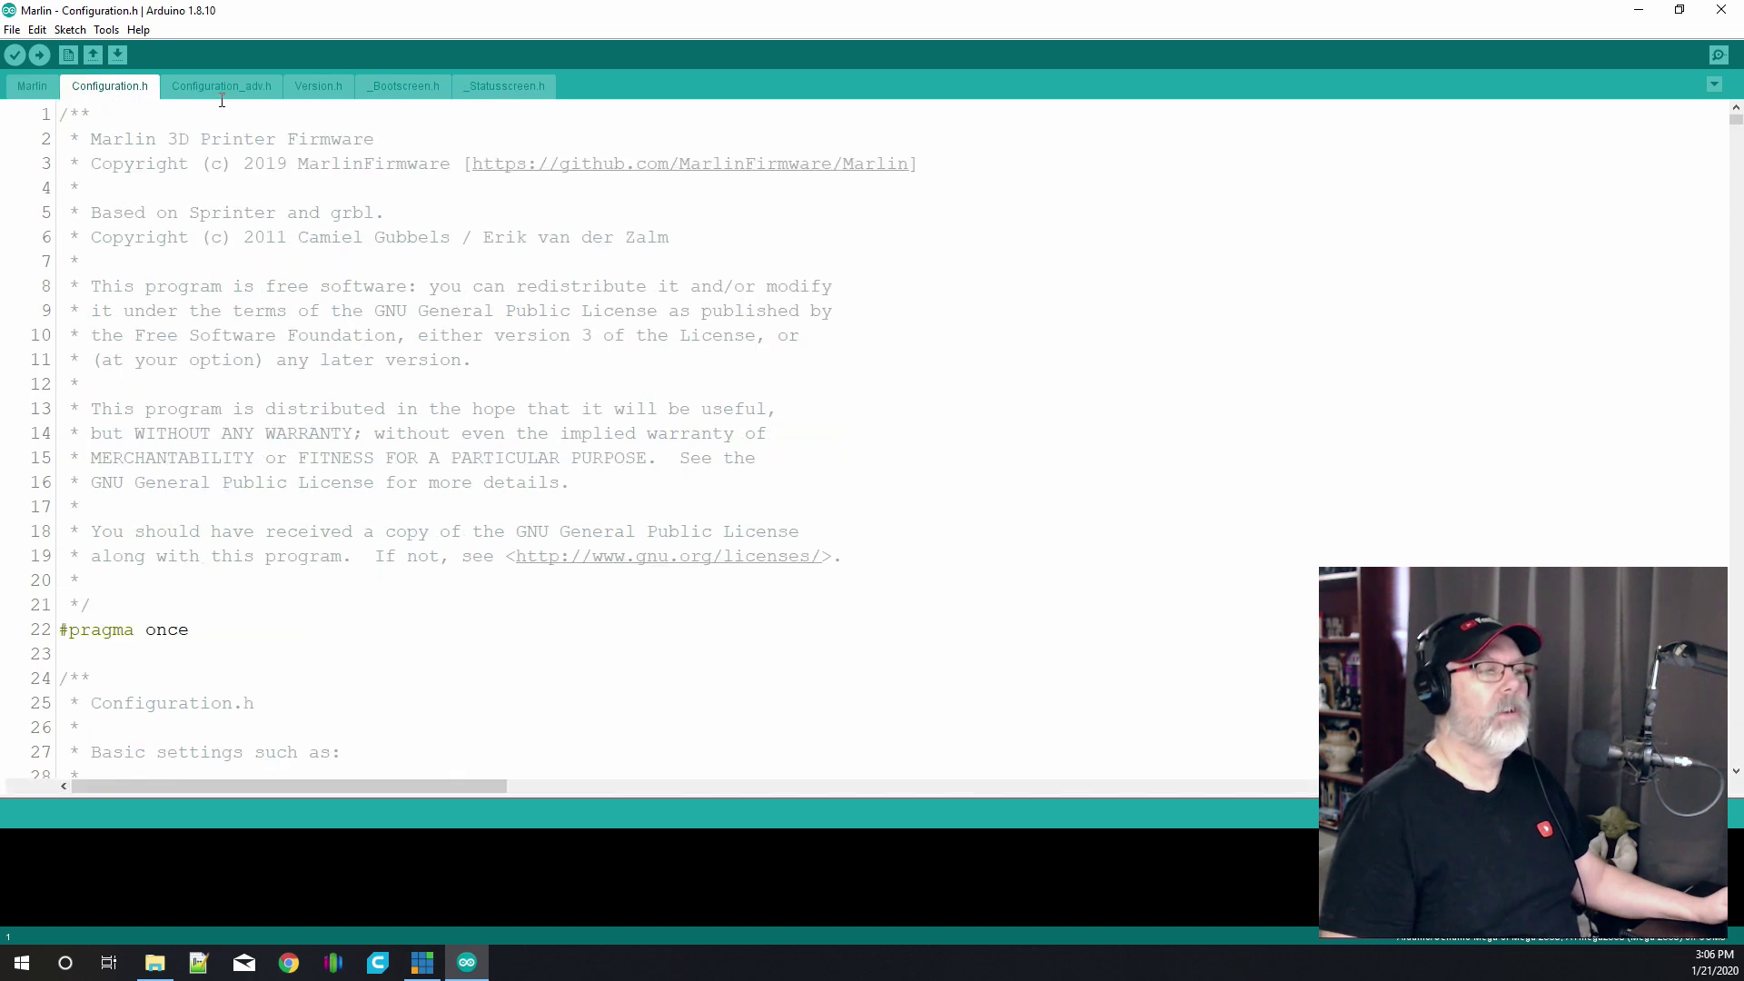
click(225, 88)
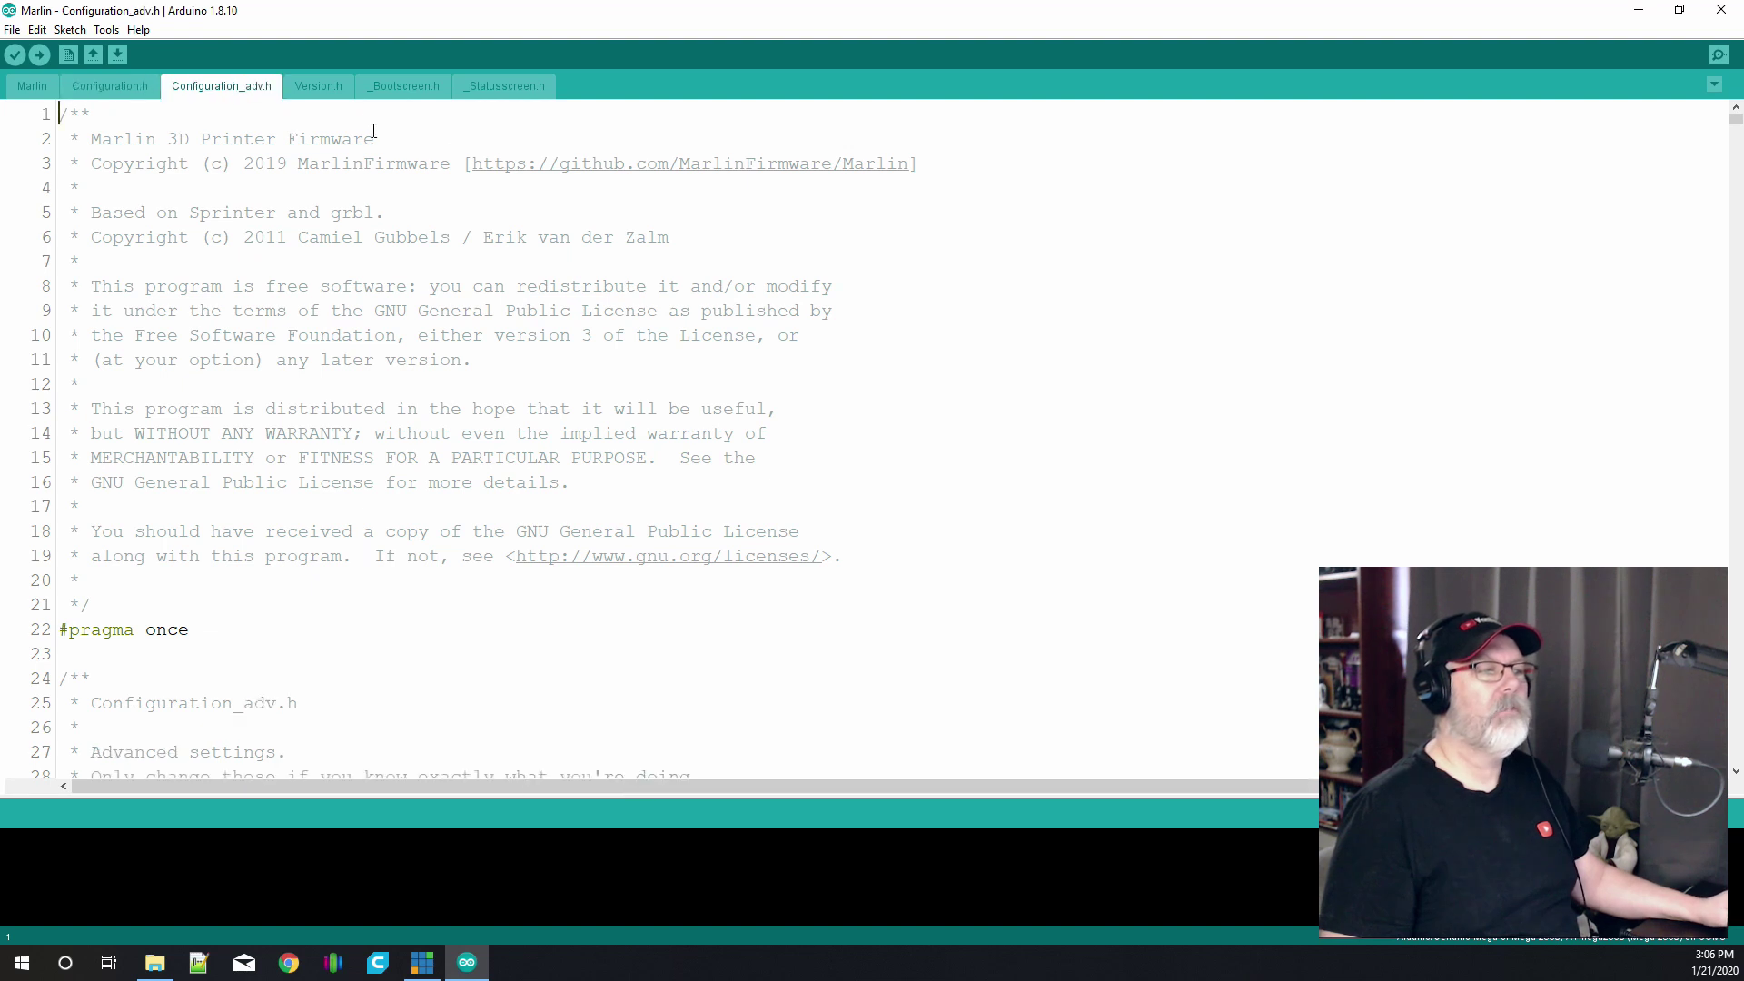
click(320, 91)
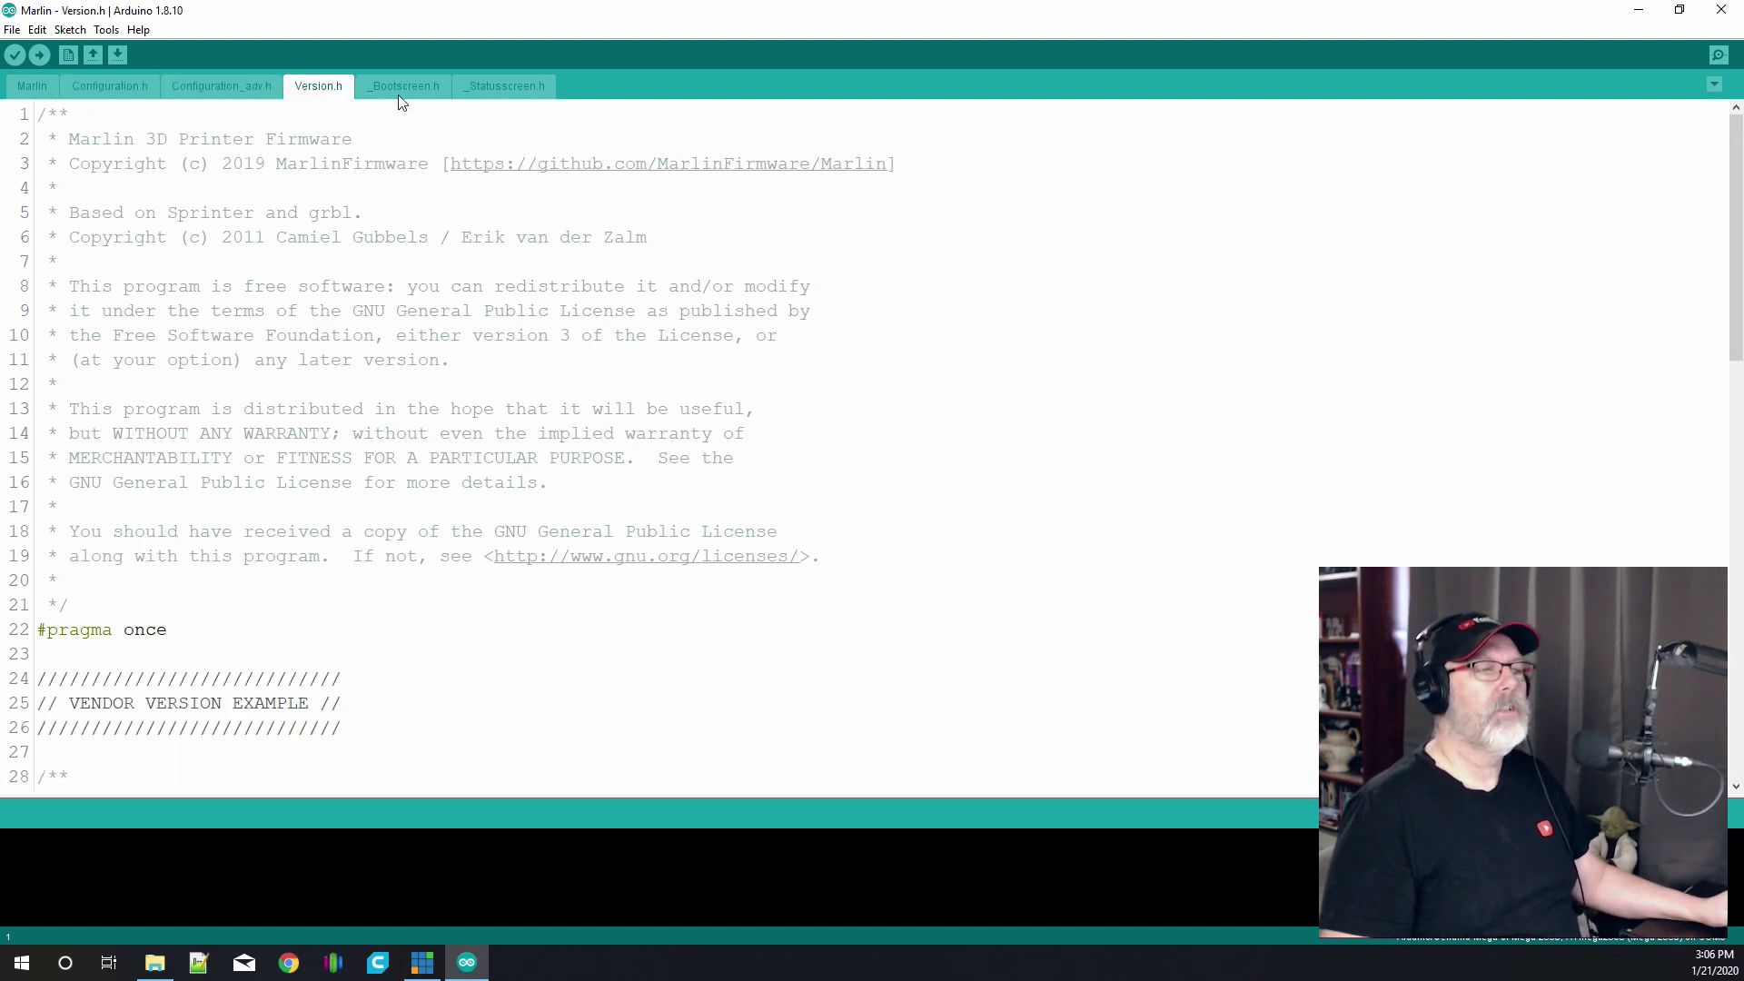
click(404, 91)
click(505, 87)
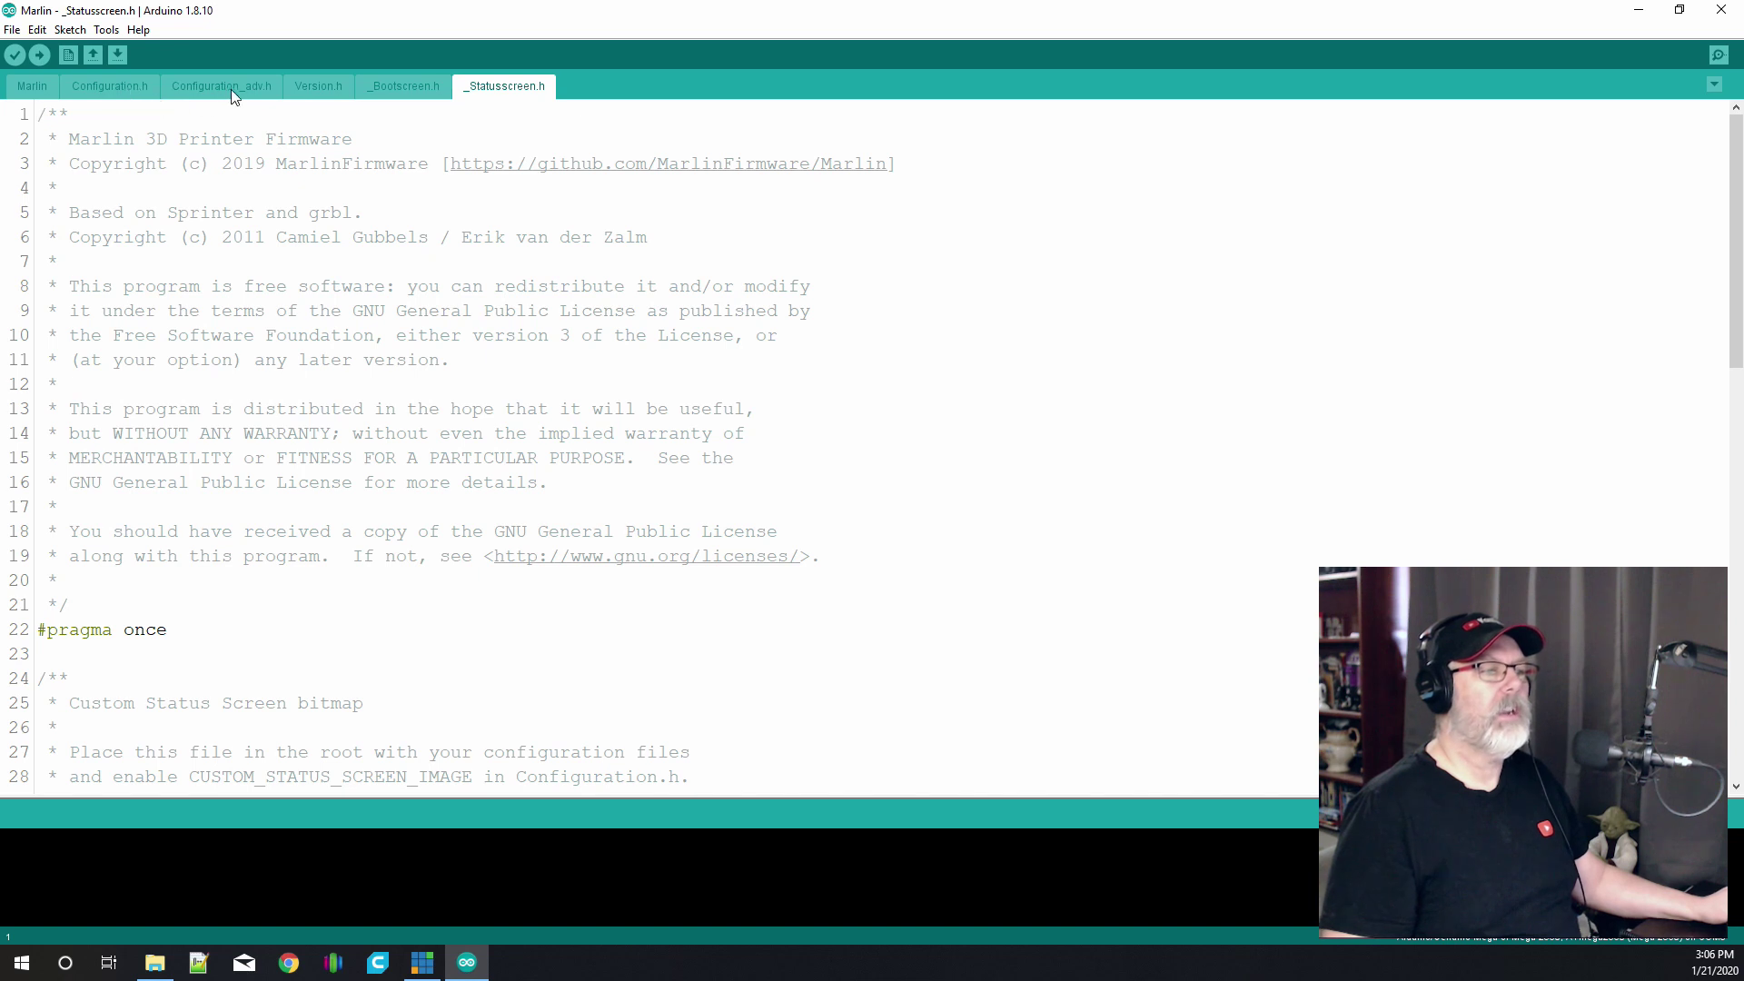
Step: Review the introductory comments and Getting Started section of Configuration.h, and return to the start of the file
click(116, 86)
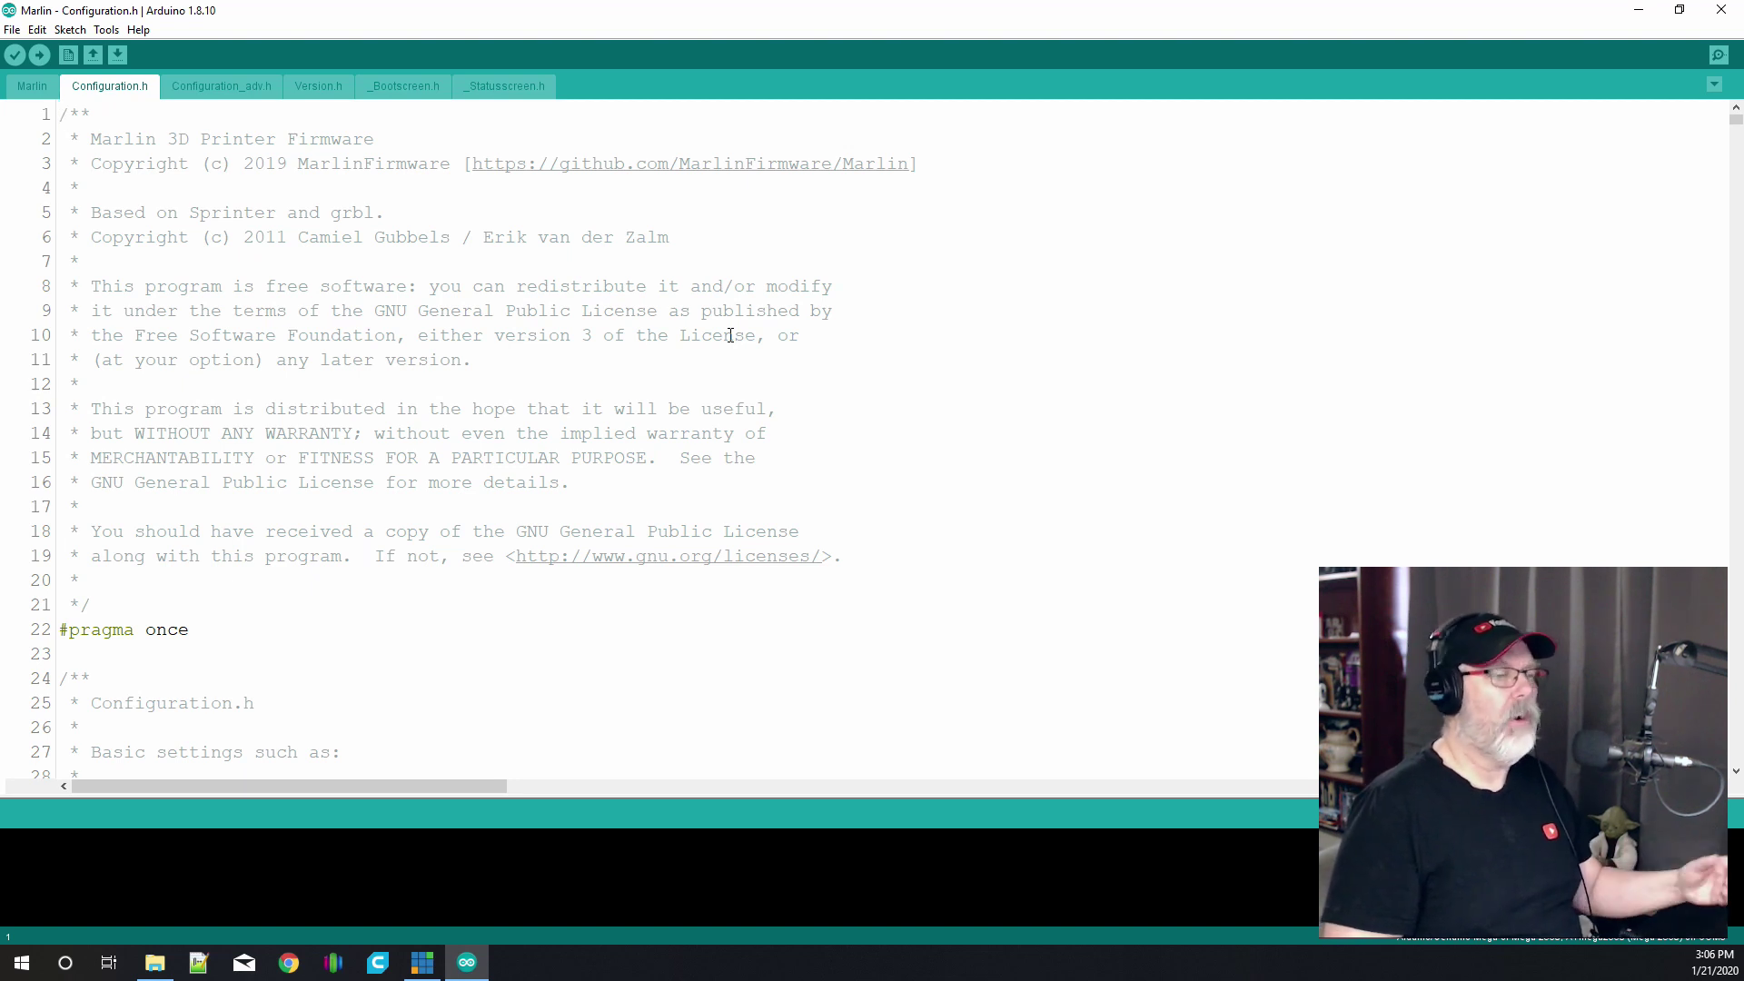
scroll(730, 336, down, 8)
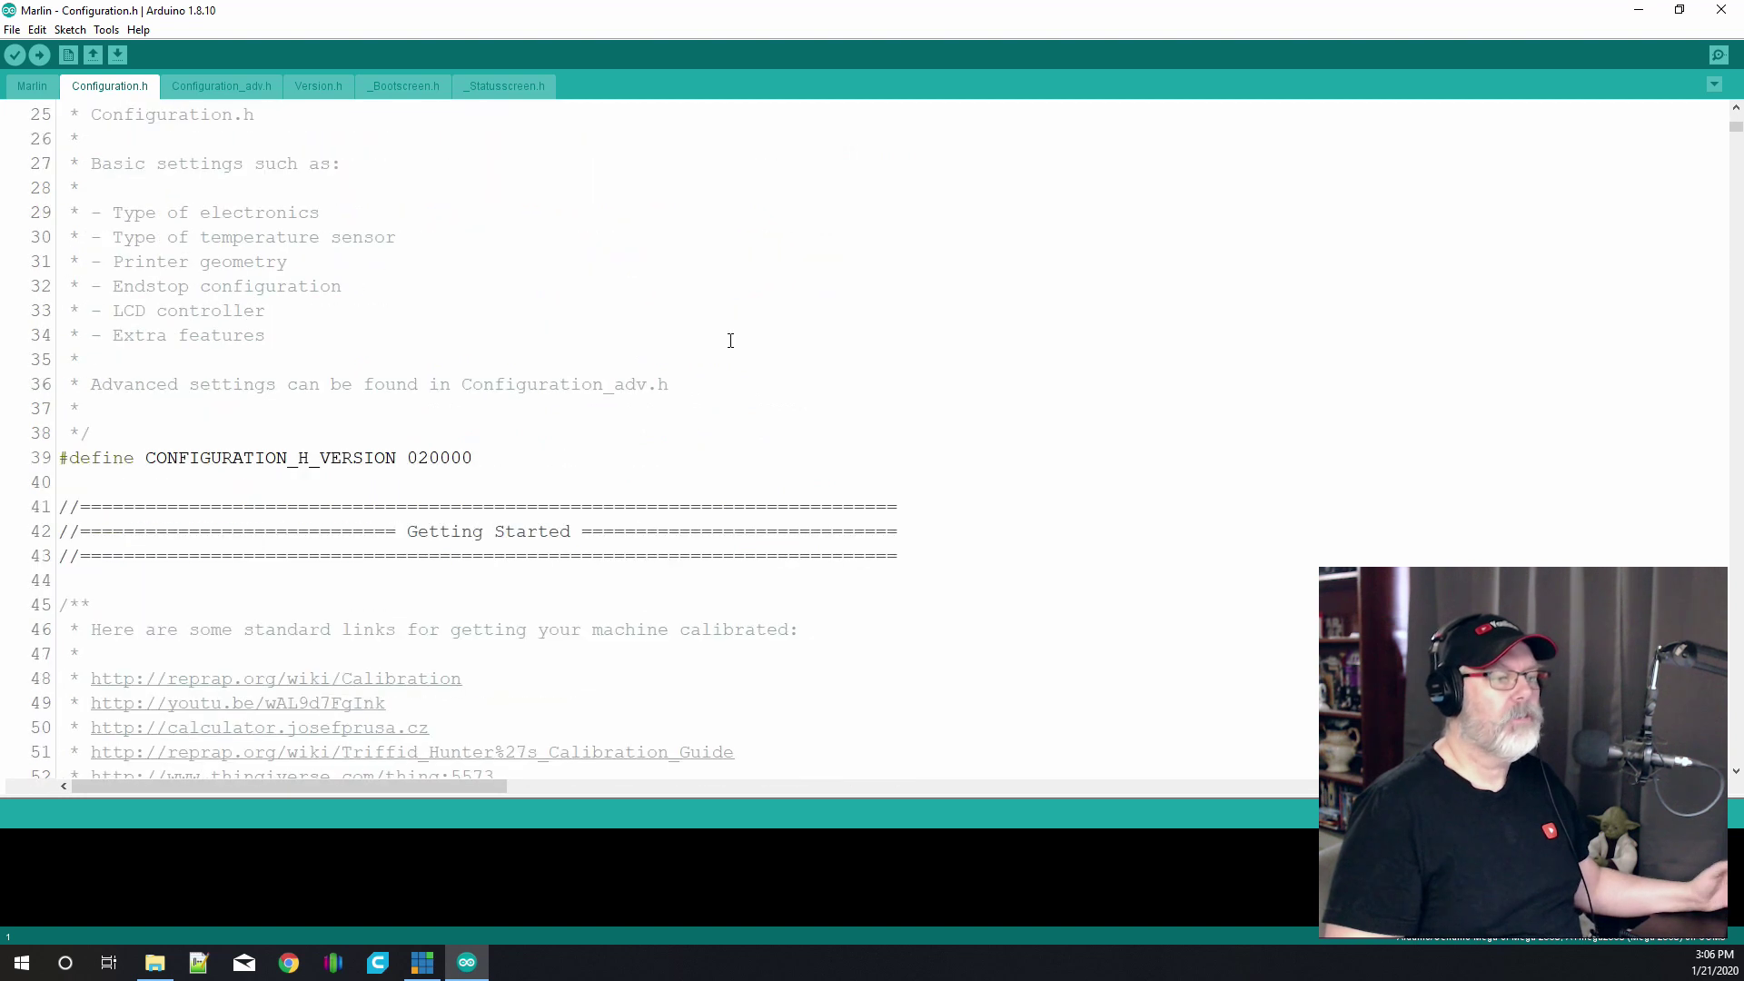
scroll(731, 343, down, 1)
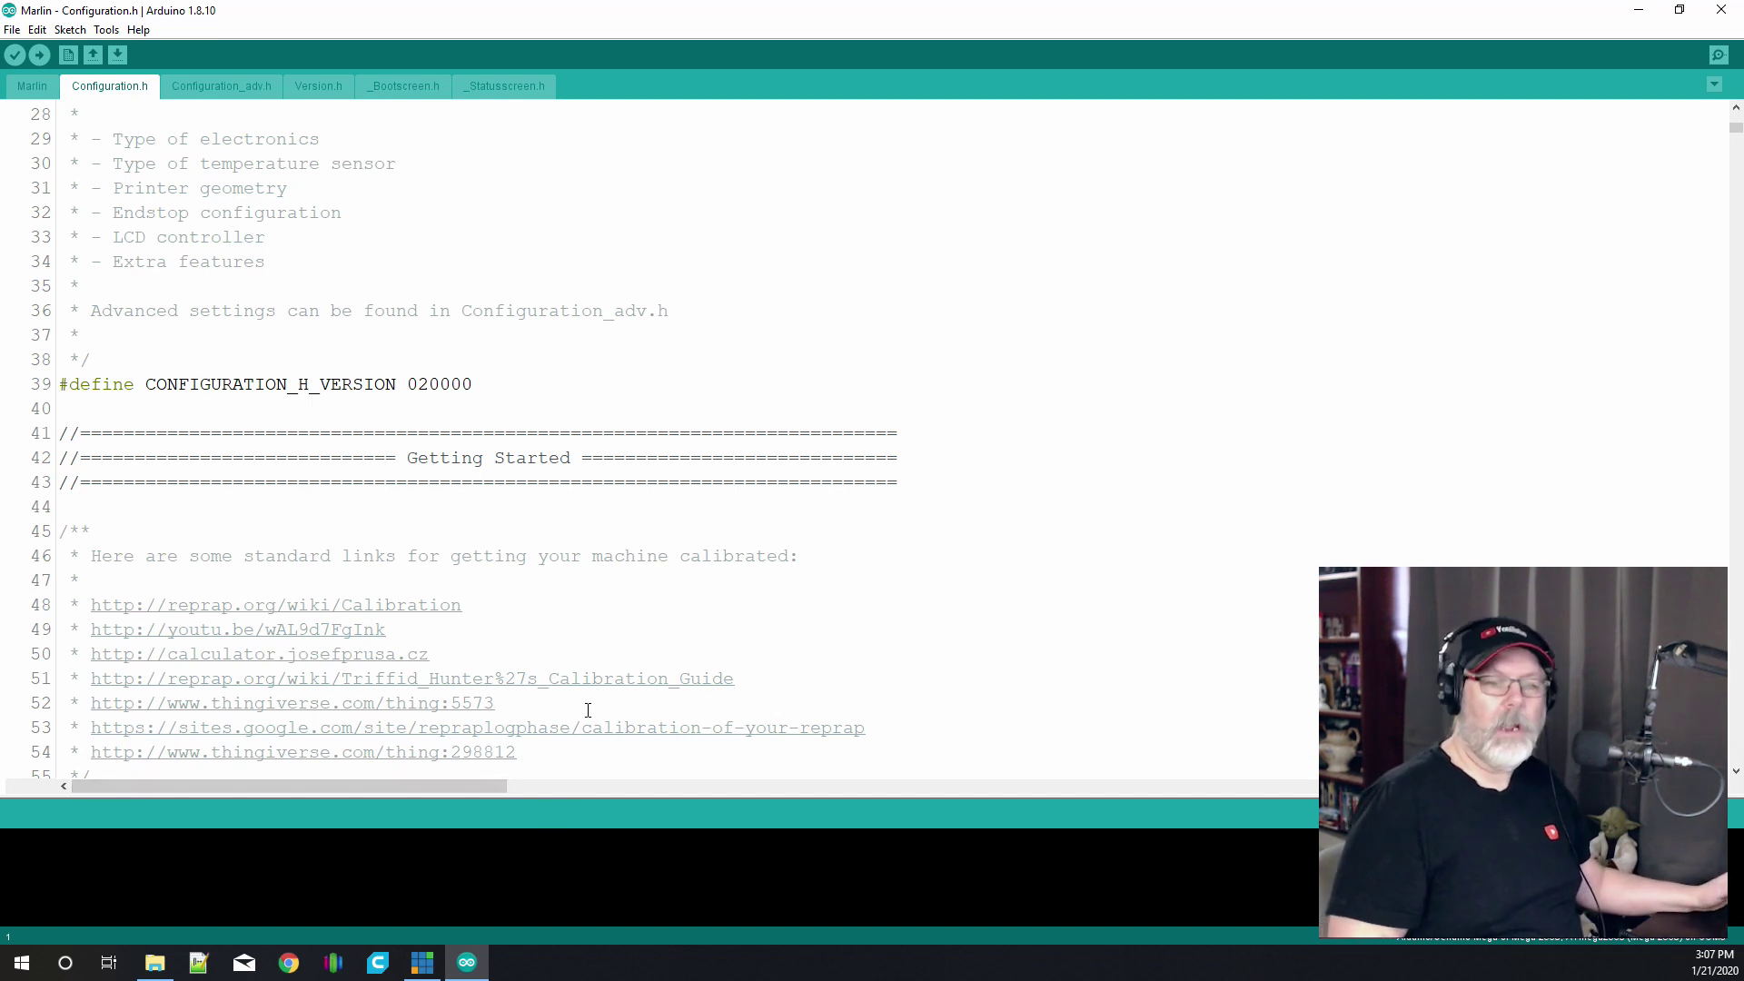
scroll(292, 139, up, 7)
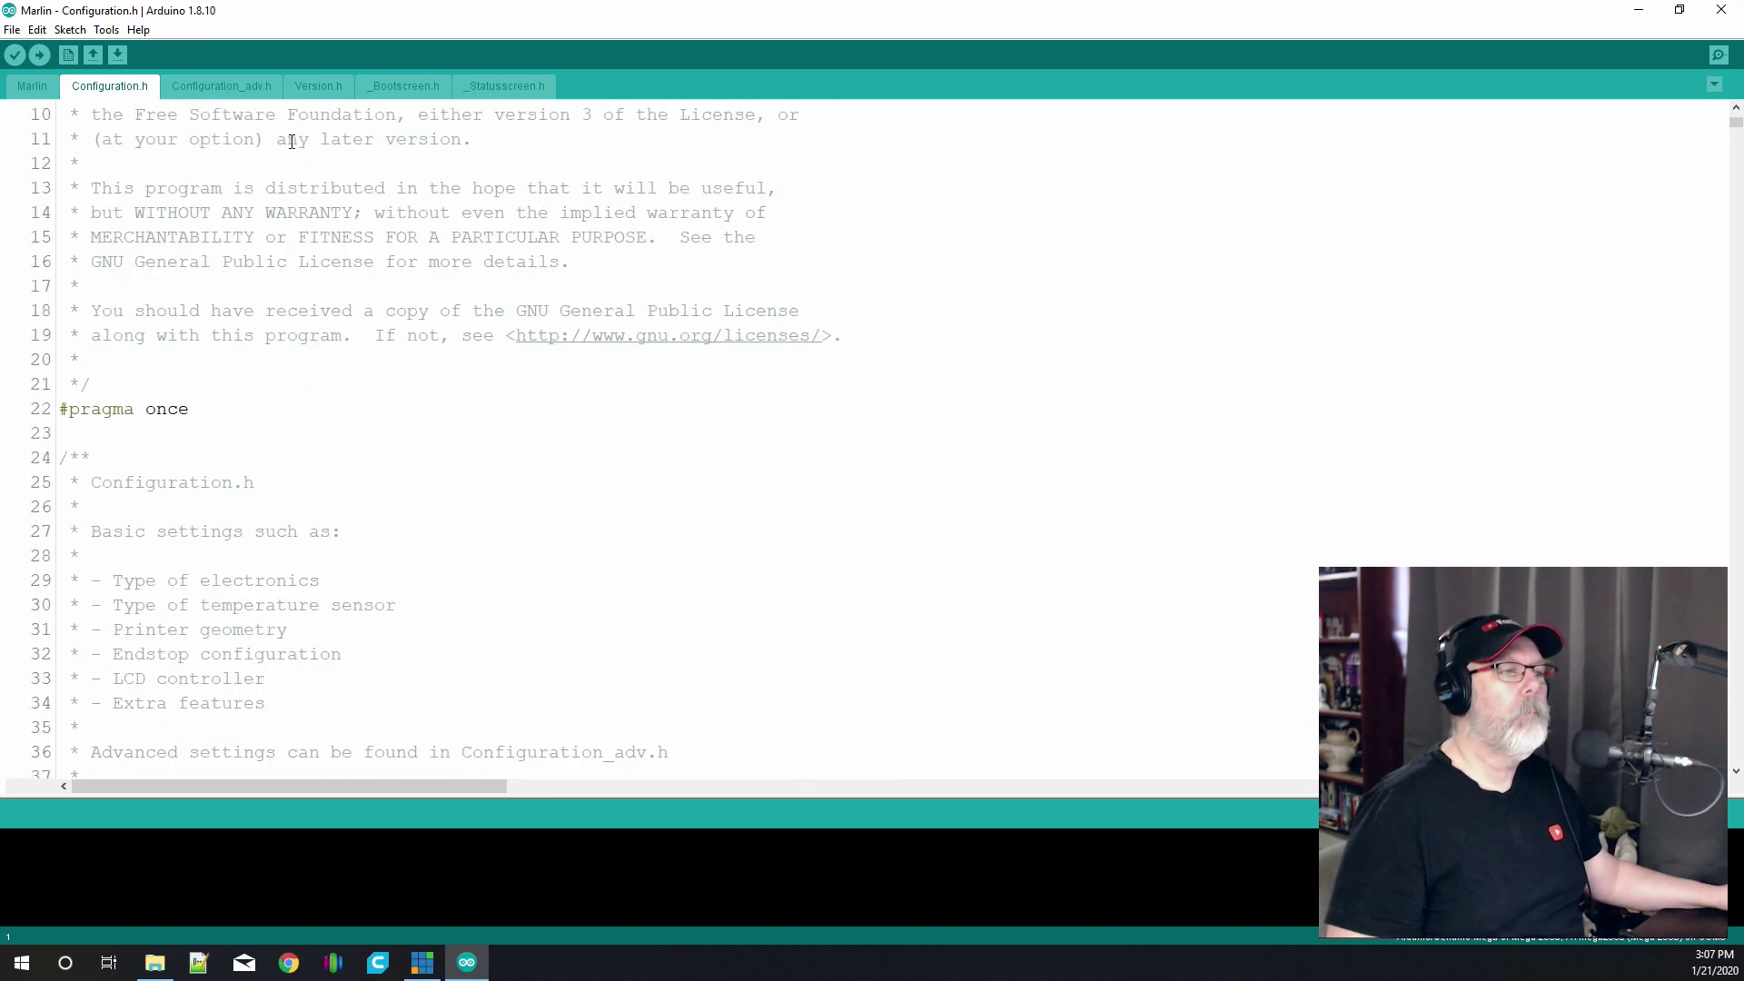
scroll(290, 445, up, 2)
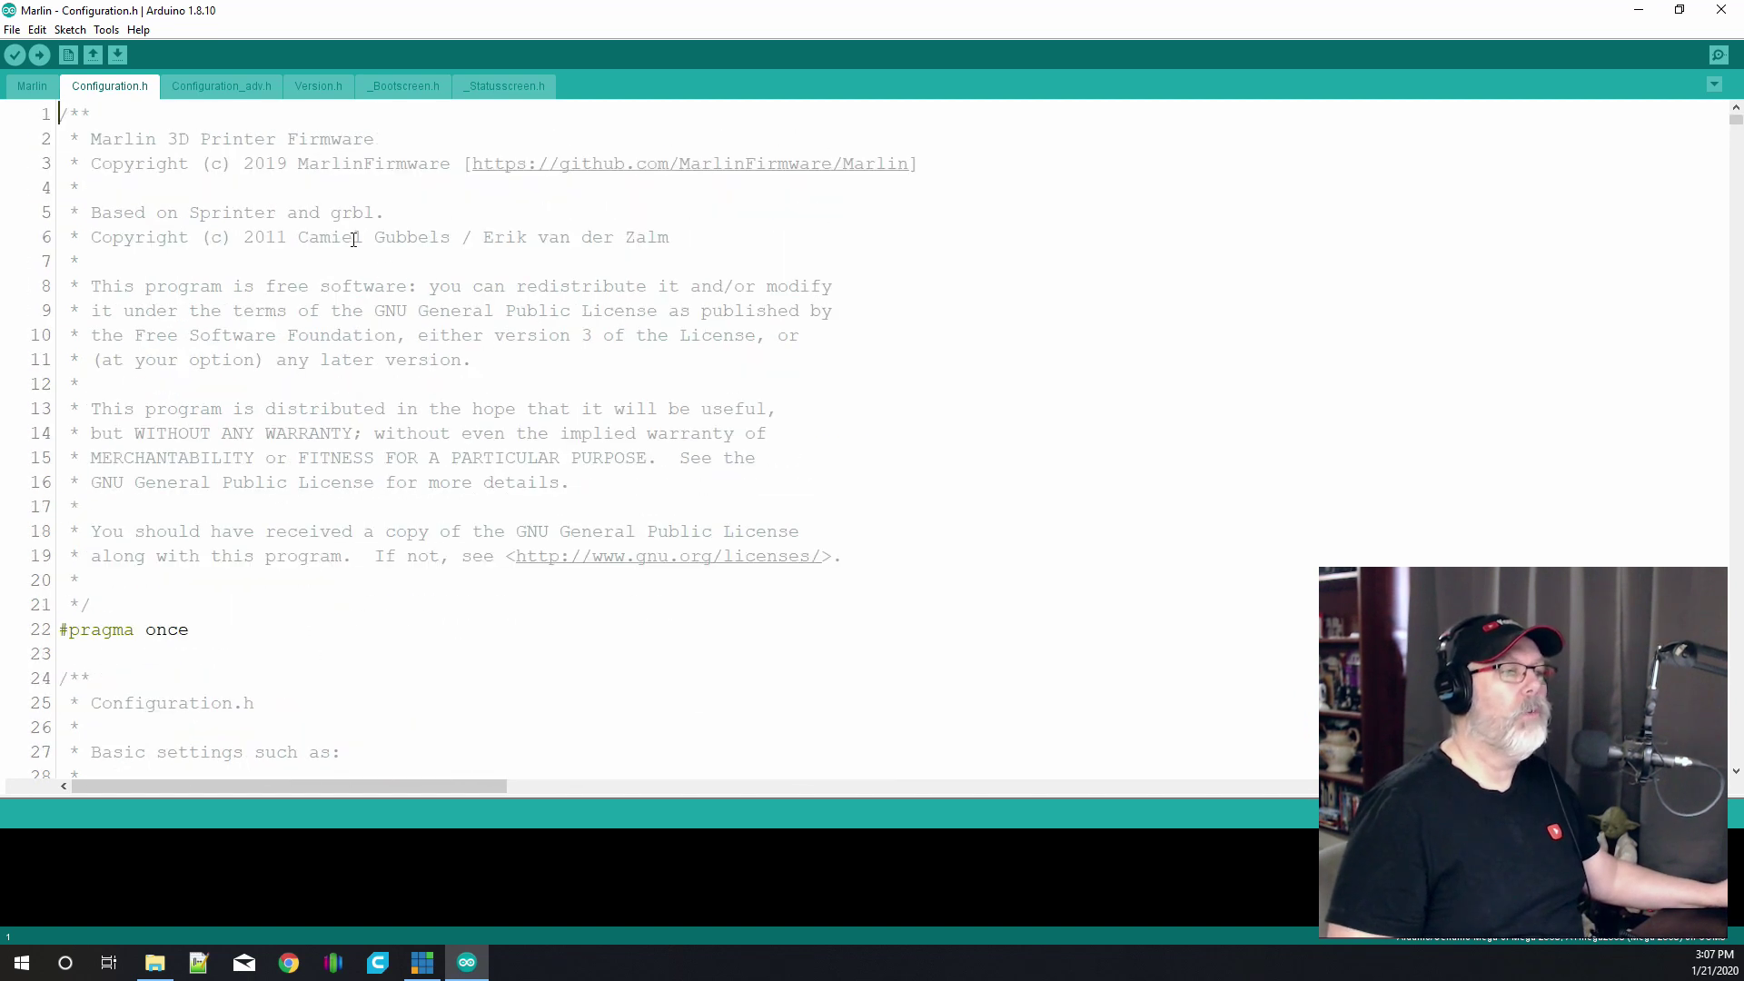
Step: Check the list of available programmers and request the board information
click(106, 30)
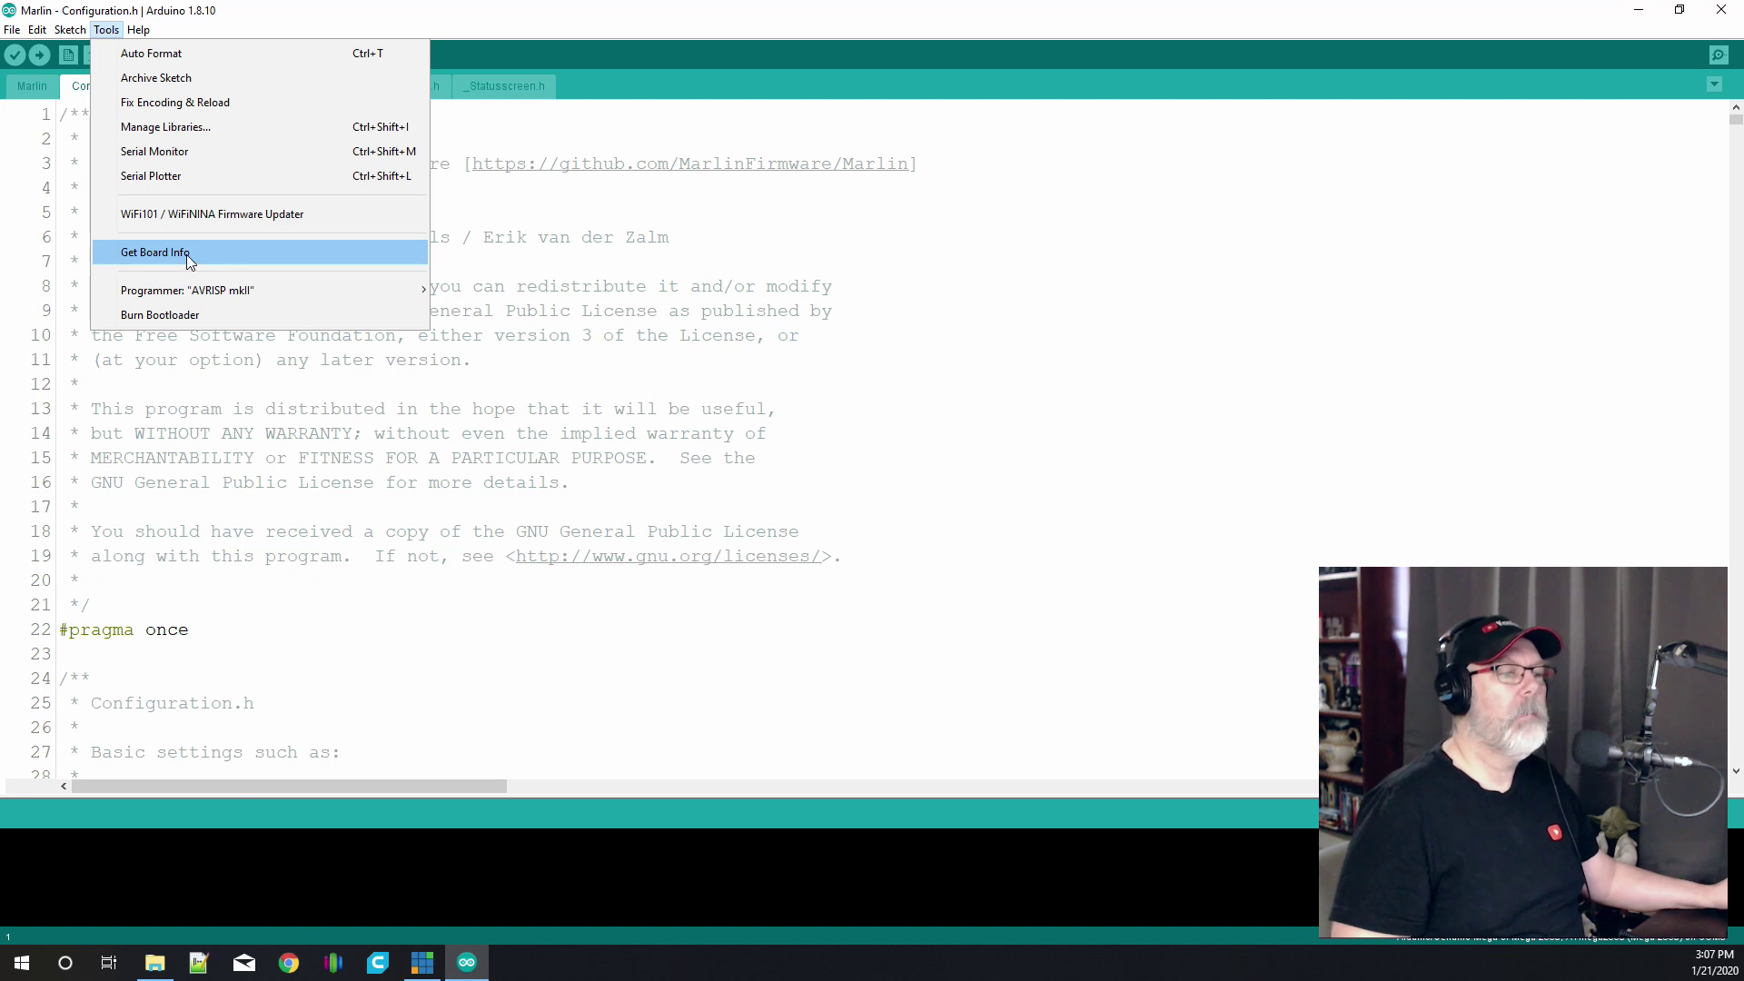
mouse_move(202, 298)
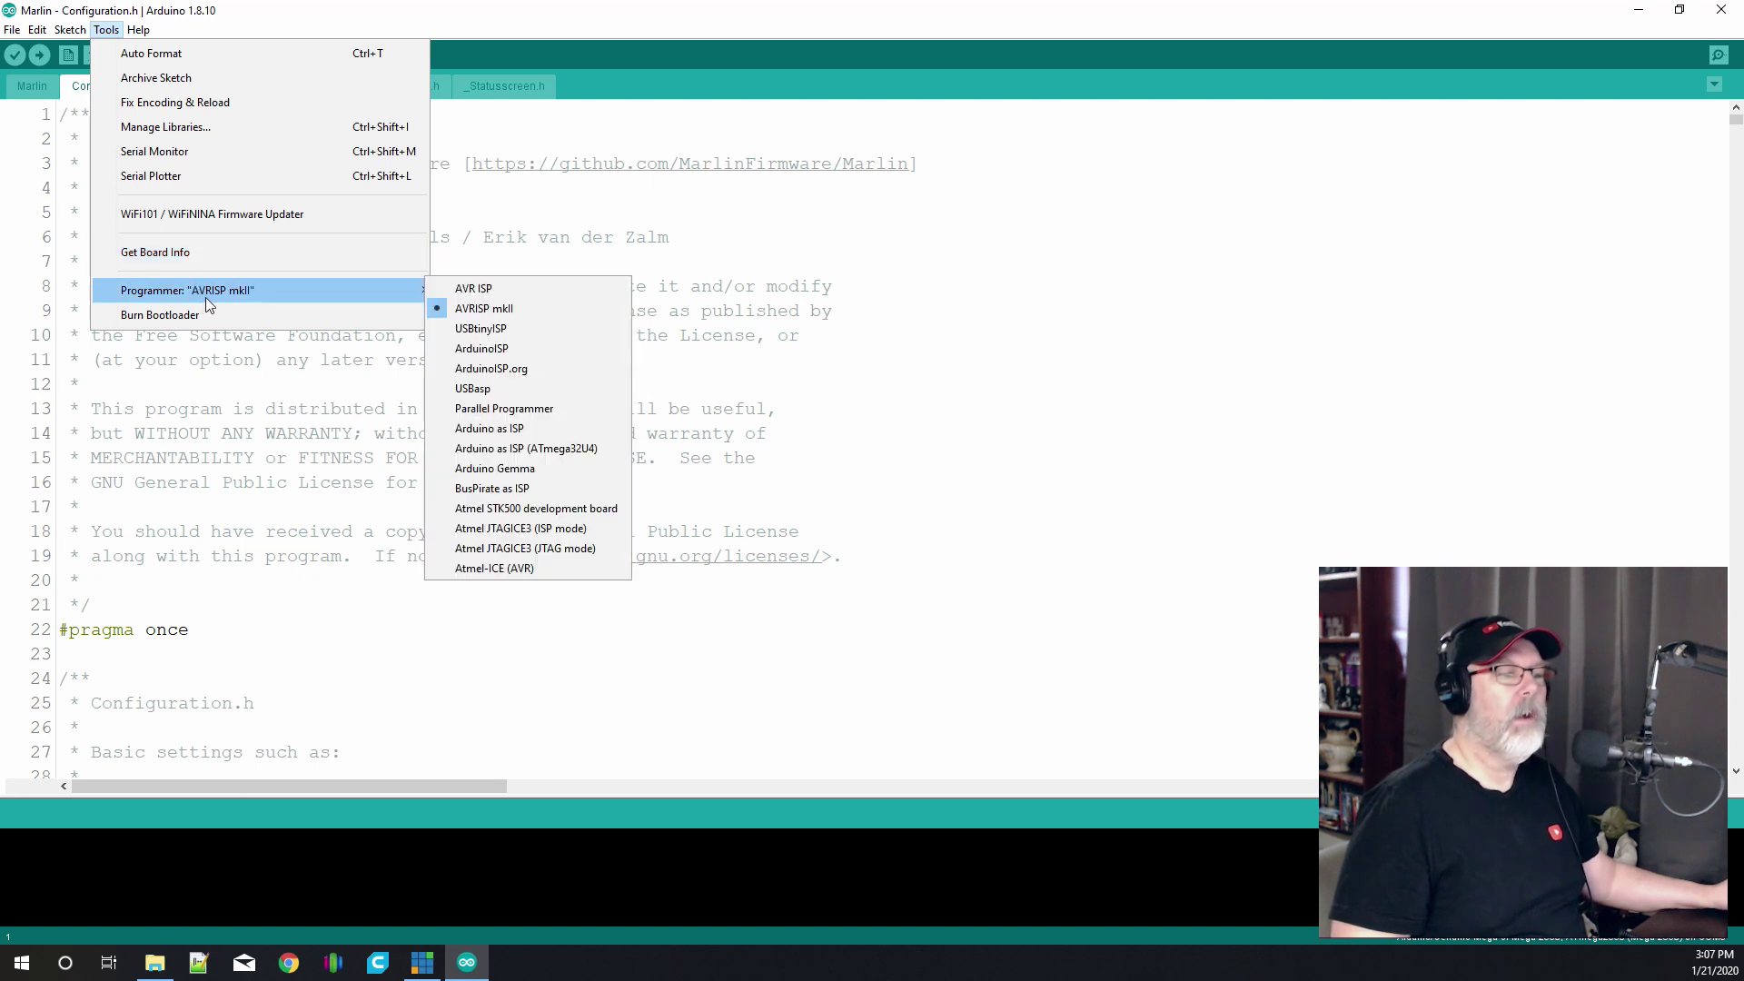
click(189, 254)
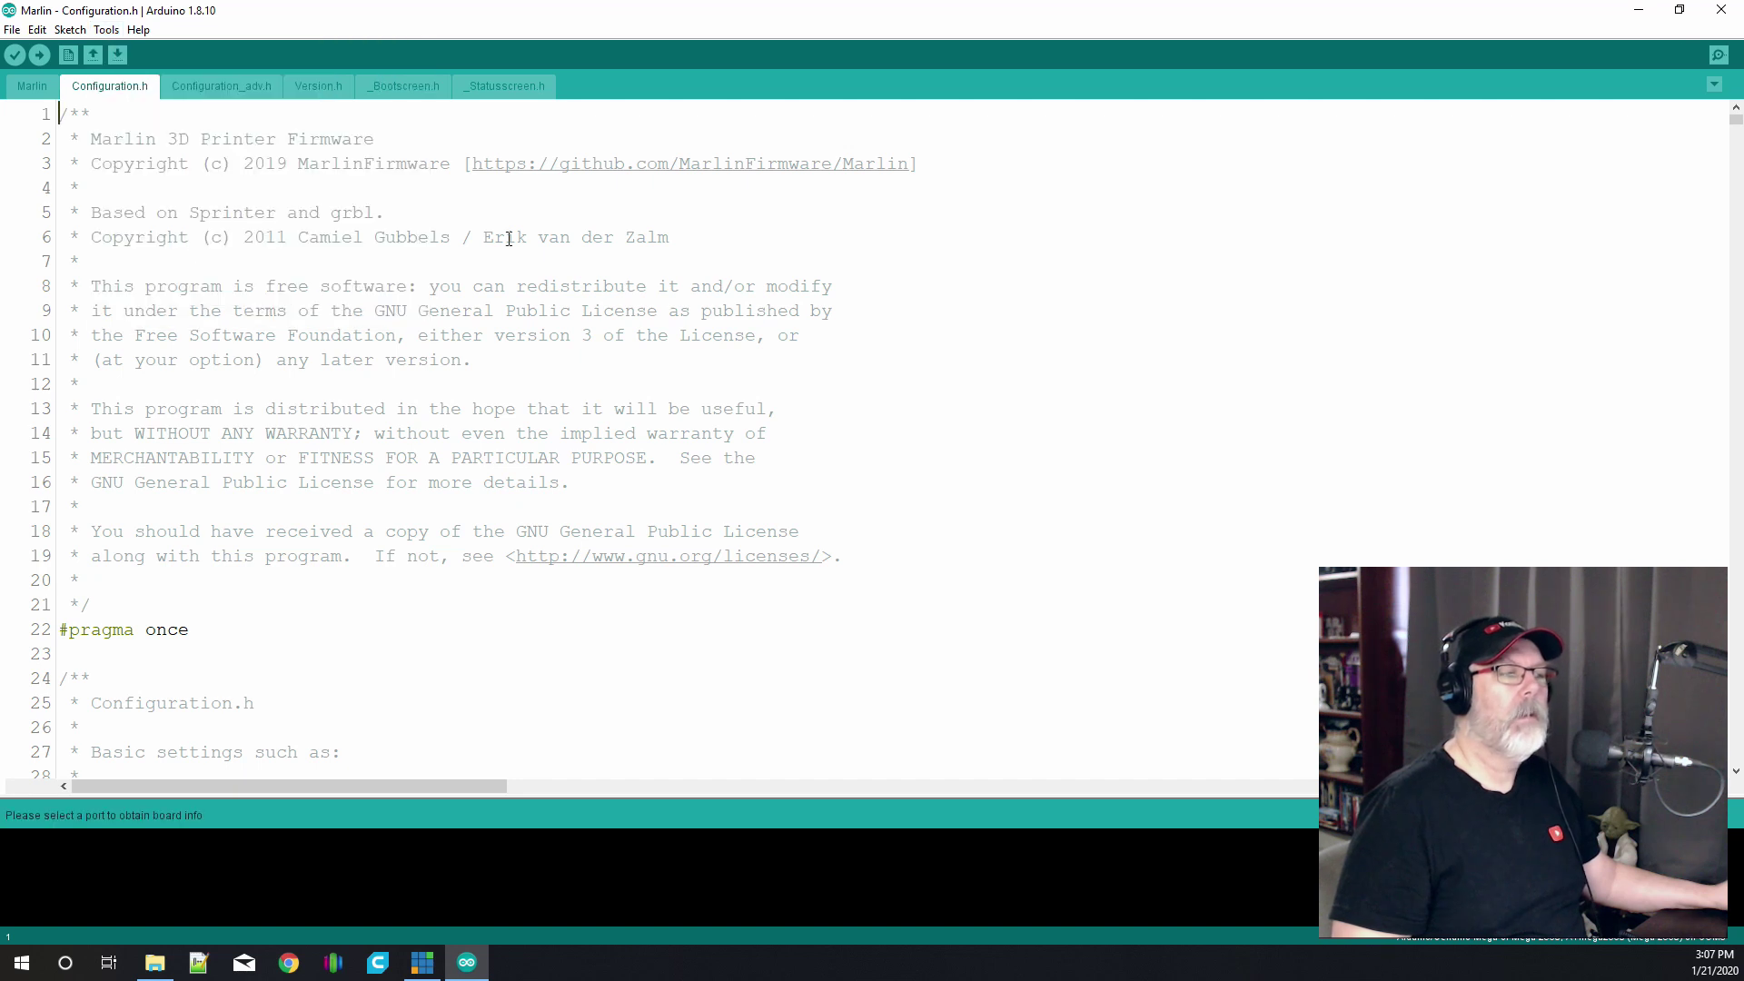